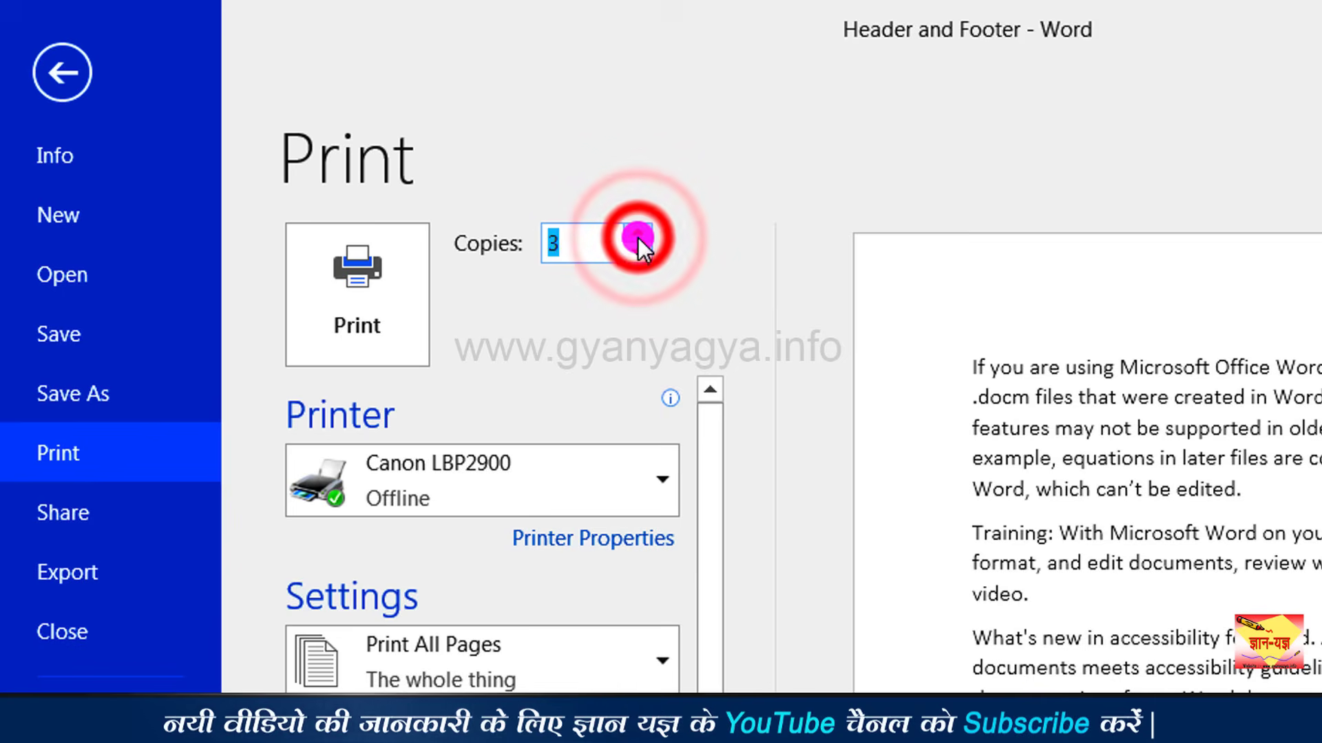
# Lower the number of copies to 1, change it to 25, and reset it to 1
pyautogui.click(641, 262)
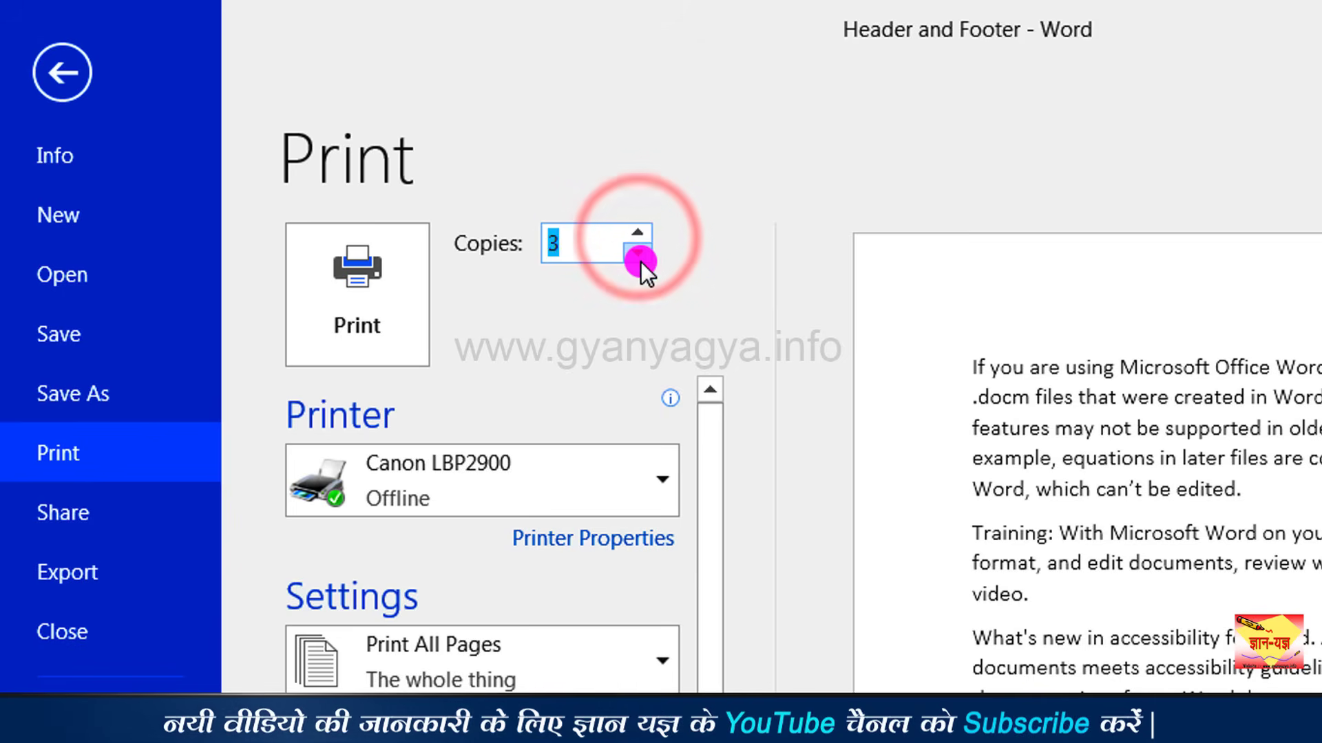
pyautogui.click(635, 307)
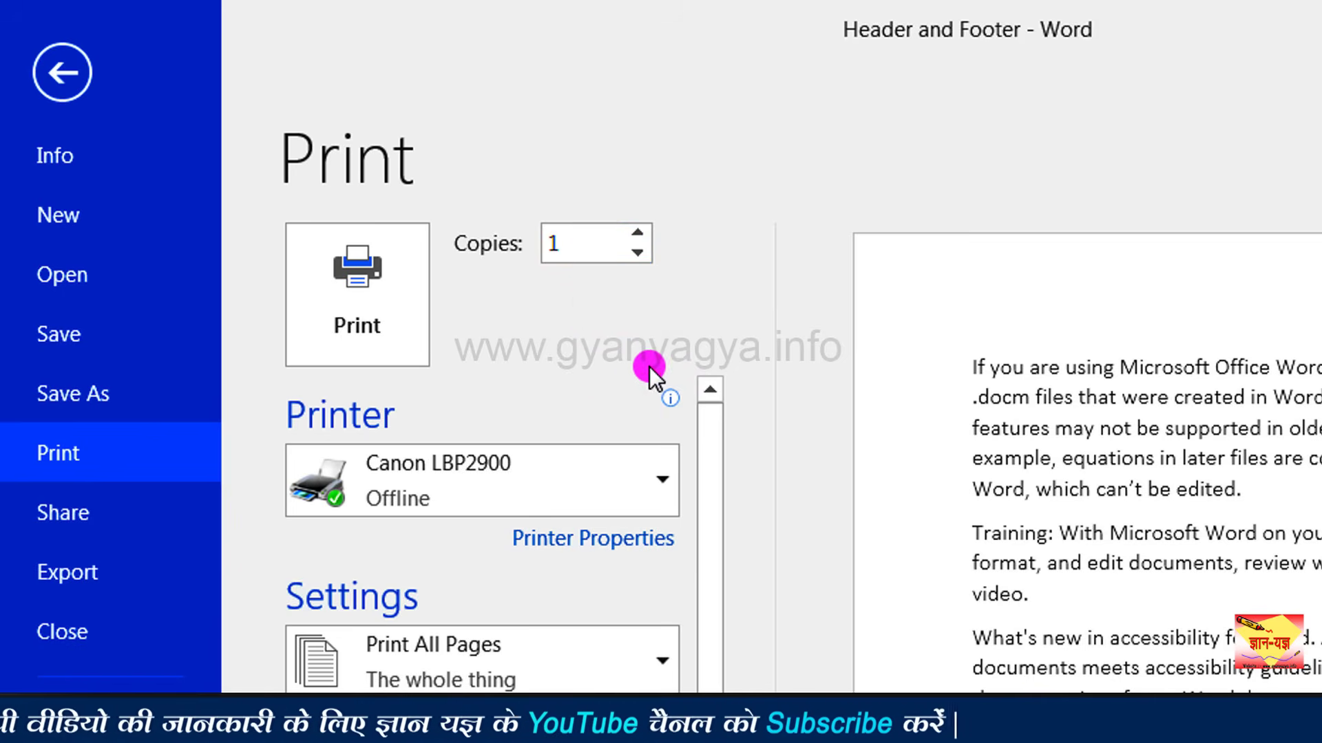
pyautogui.doubleClick(589, 256)
pyautogui.write('25')
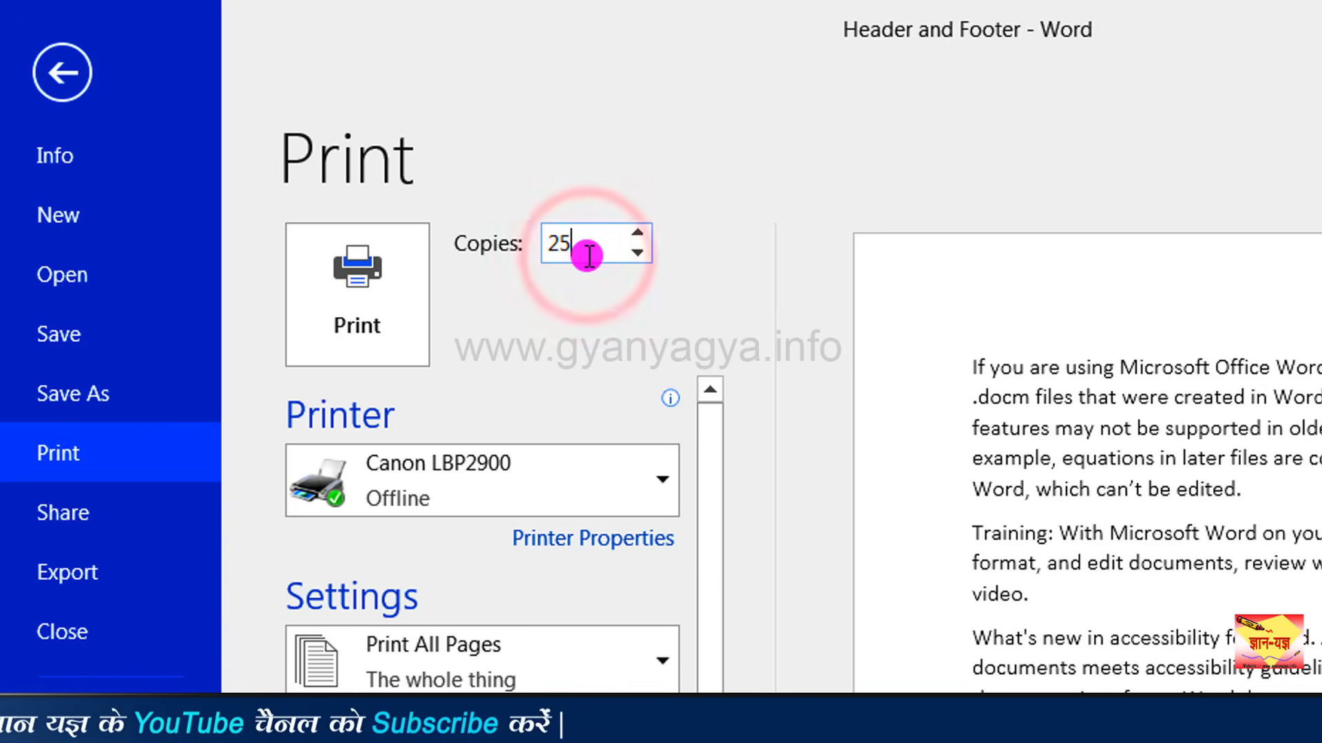
pyautogui.press('BackSpace')
pyautogui.press('BackSpace')
pyautogui.write('1')
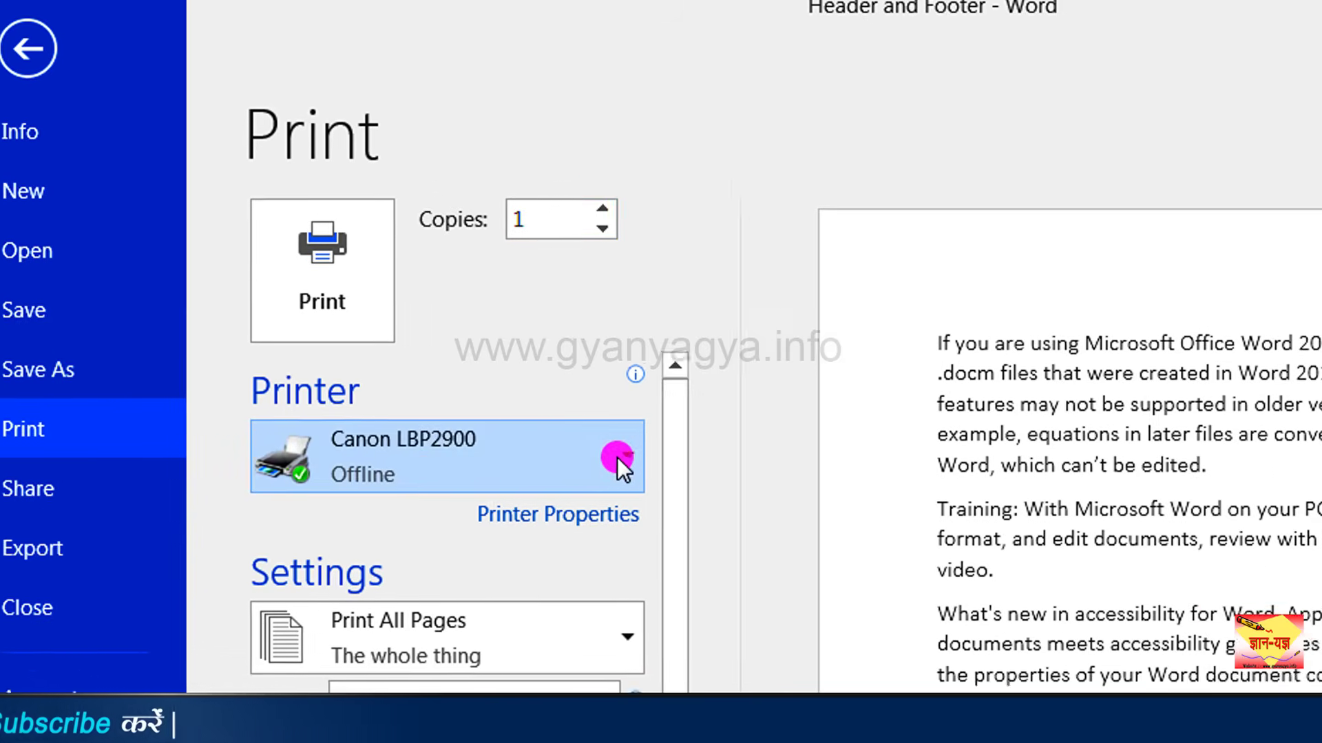
# Choose the Canon LBP2900 printer and show the available print range options
pyautogui.click(658, 480)
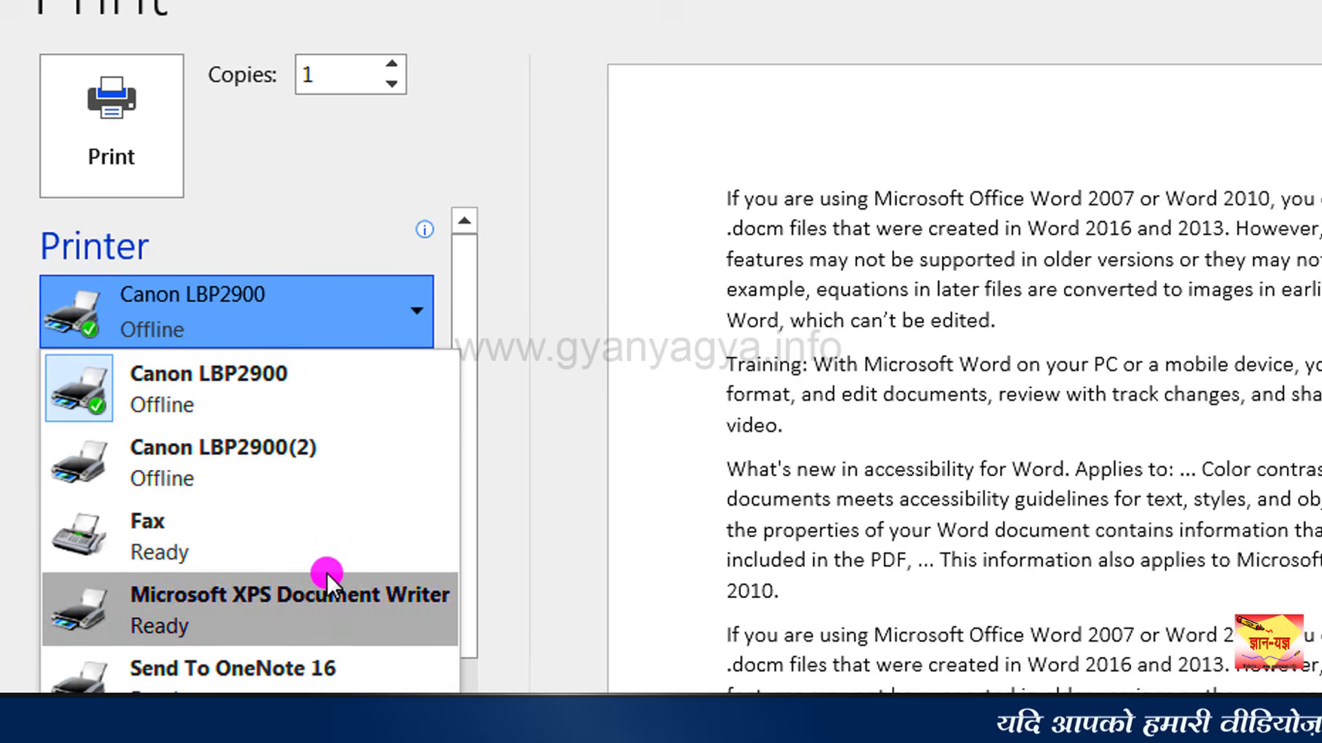
pyautogui.click(354, 373)
pyautogui.click(412, 496)
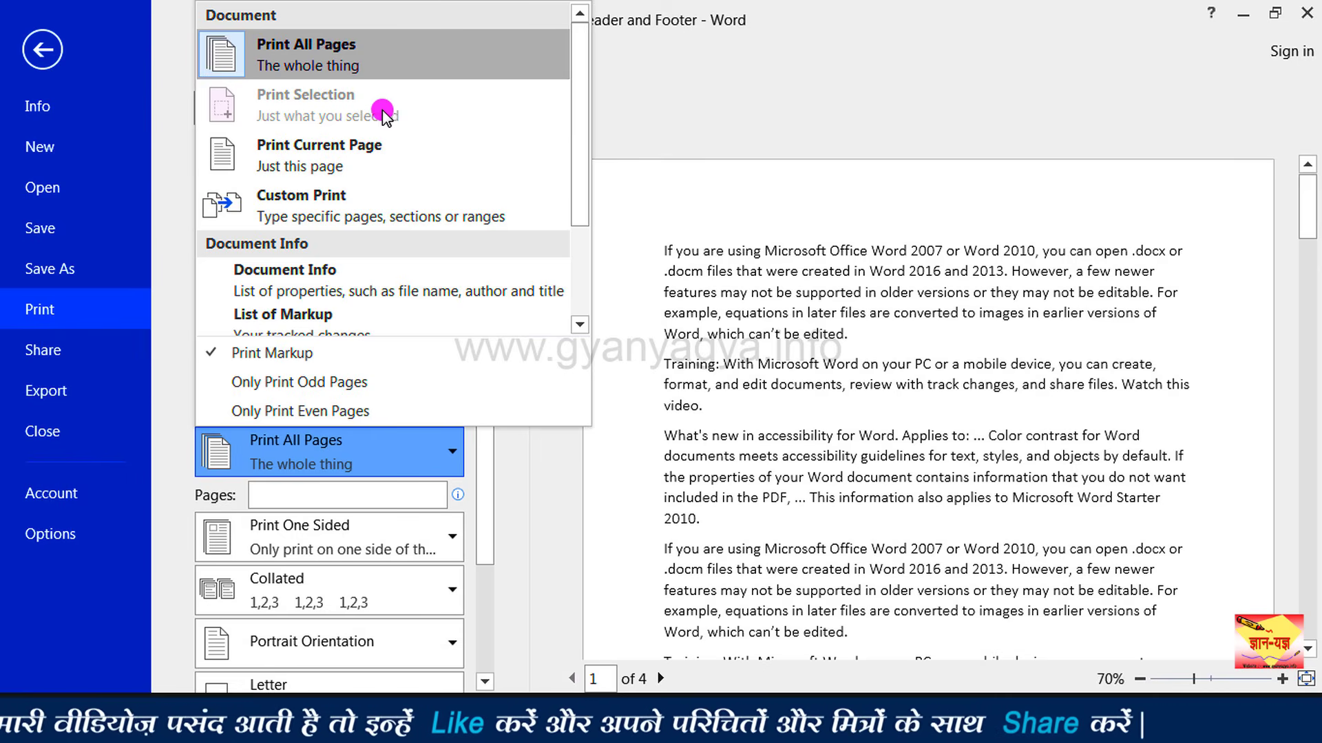
# Return to the document and select the second "If you are using Microsoft Office Word" paragraph together with the "Training" paragraph below it
pyautogui.click(43, 51)
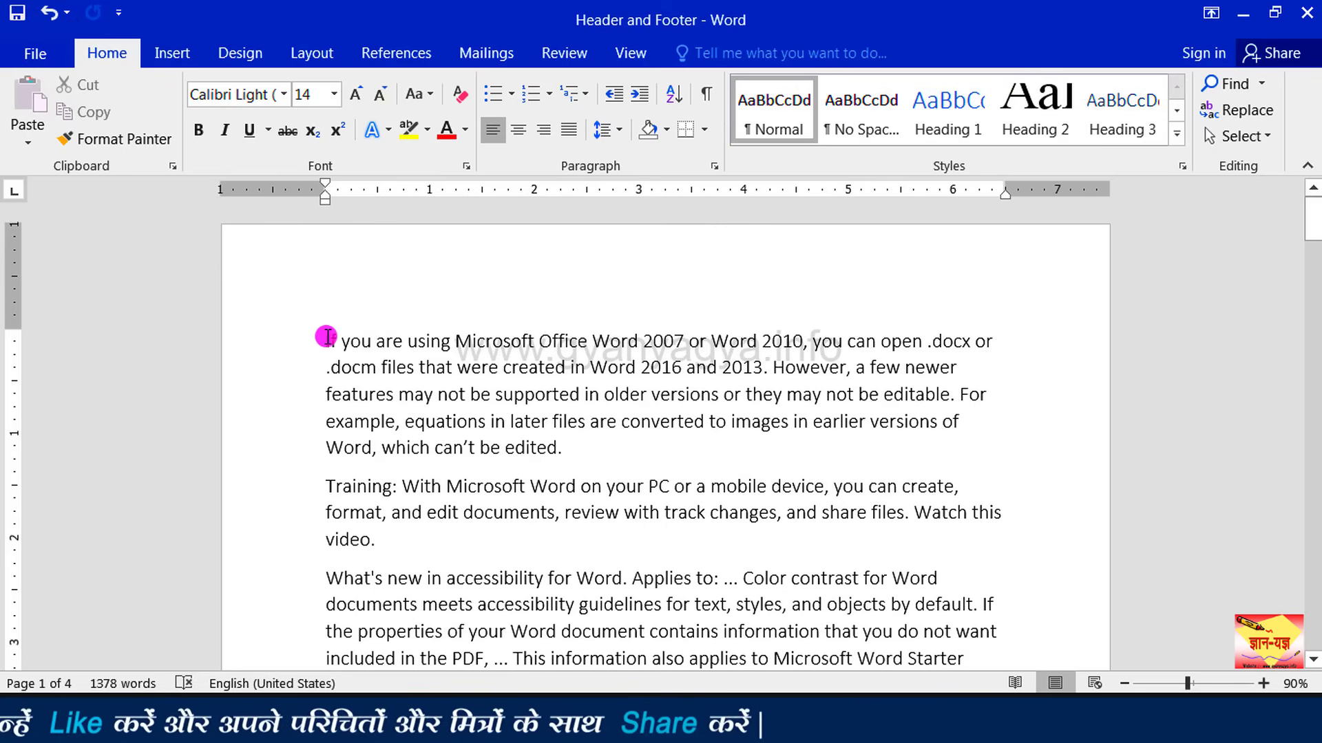
pyautogui.click(325, 337)
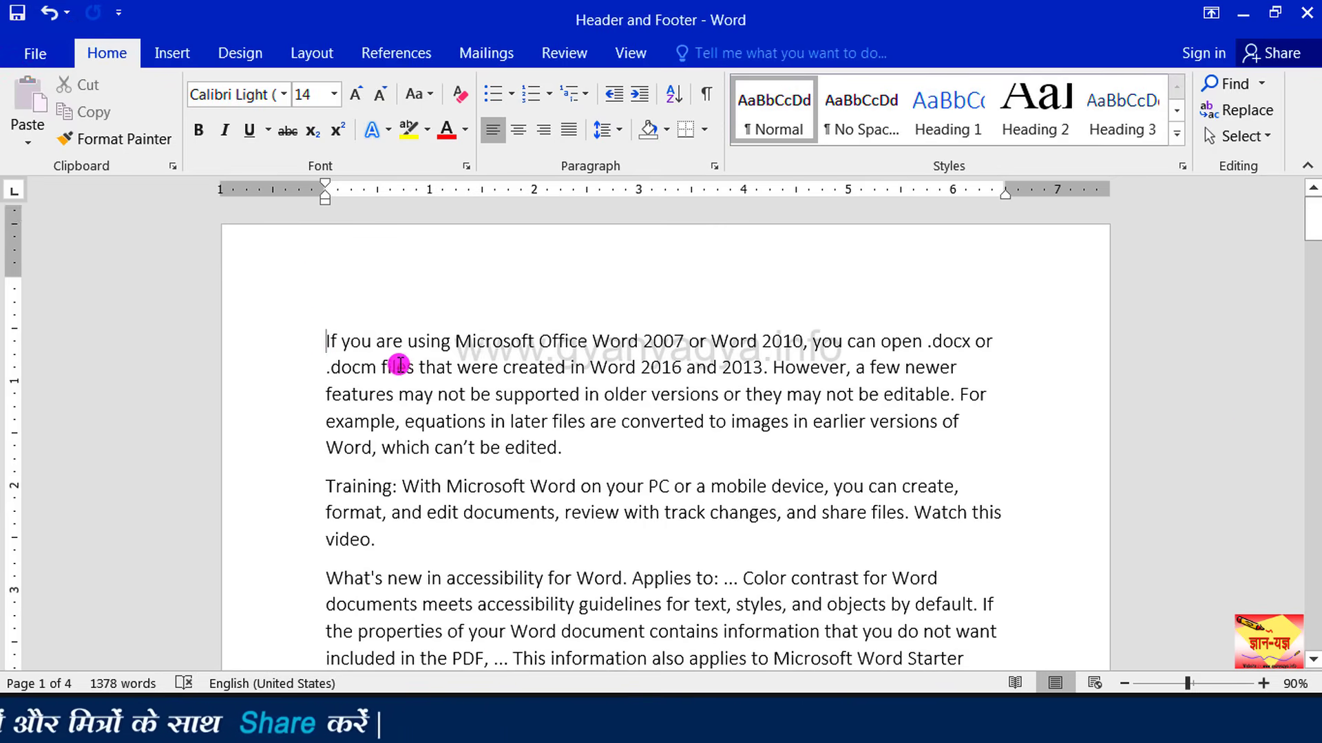
pyautogui.scroll(-5, 413, 361)
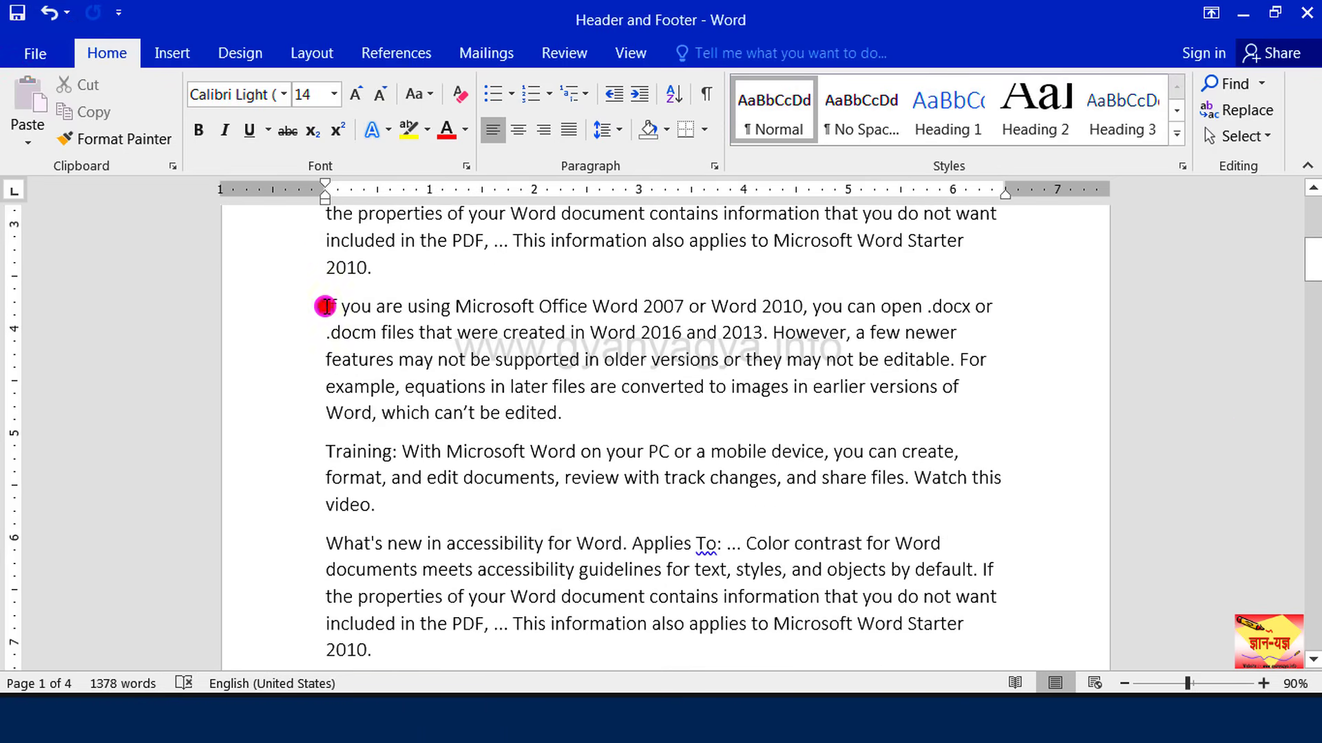
pyautogui.moveTo(325, 306); pyautogui.dragTo(407, 495)
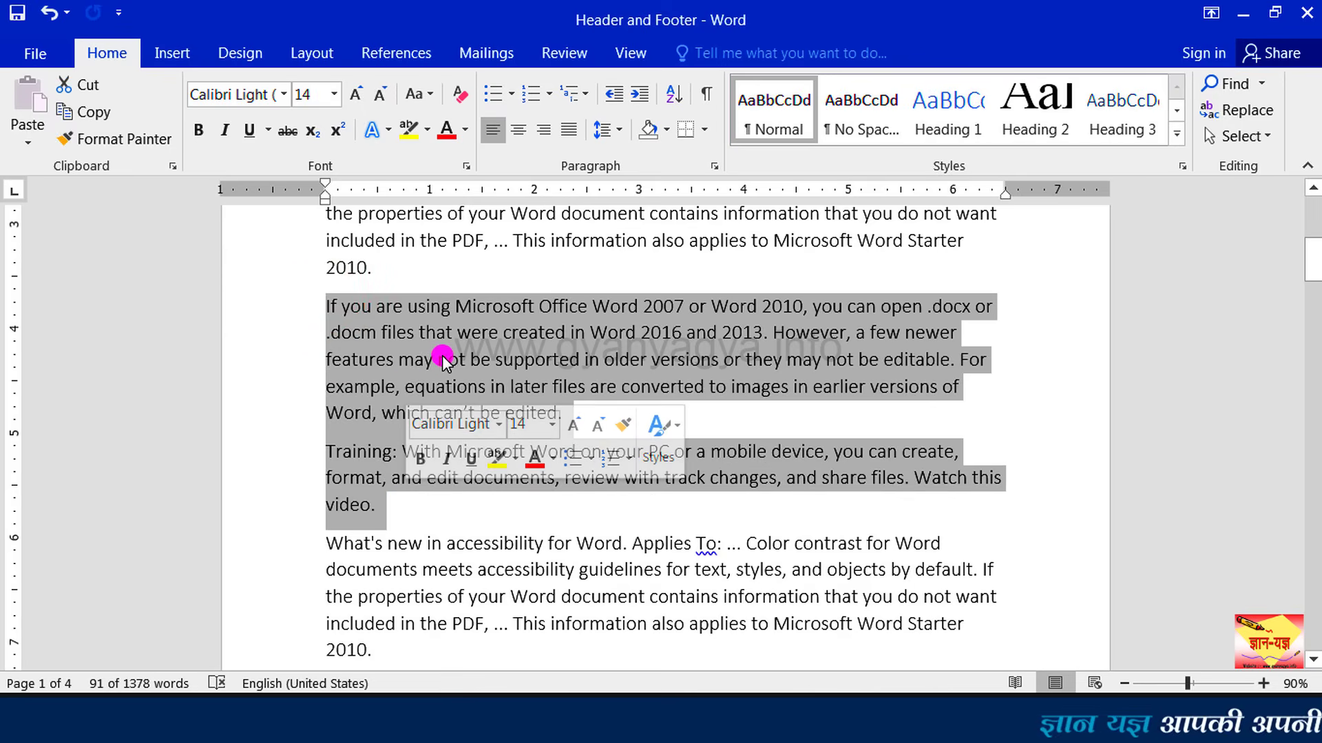
# Open the print settings and set the print range to Print Selection
pyautogui.click(47, 53)
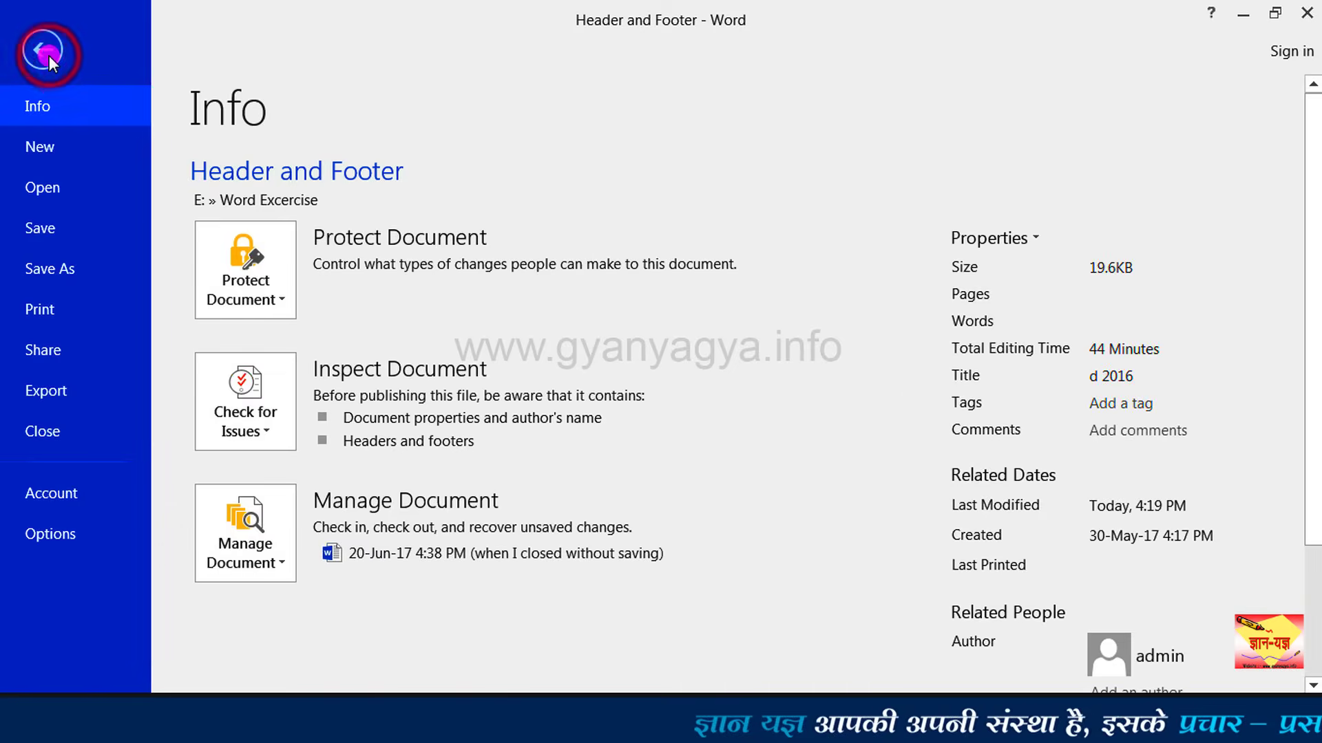
pyautogui.click(66, 312)
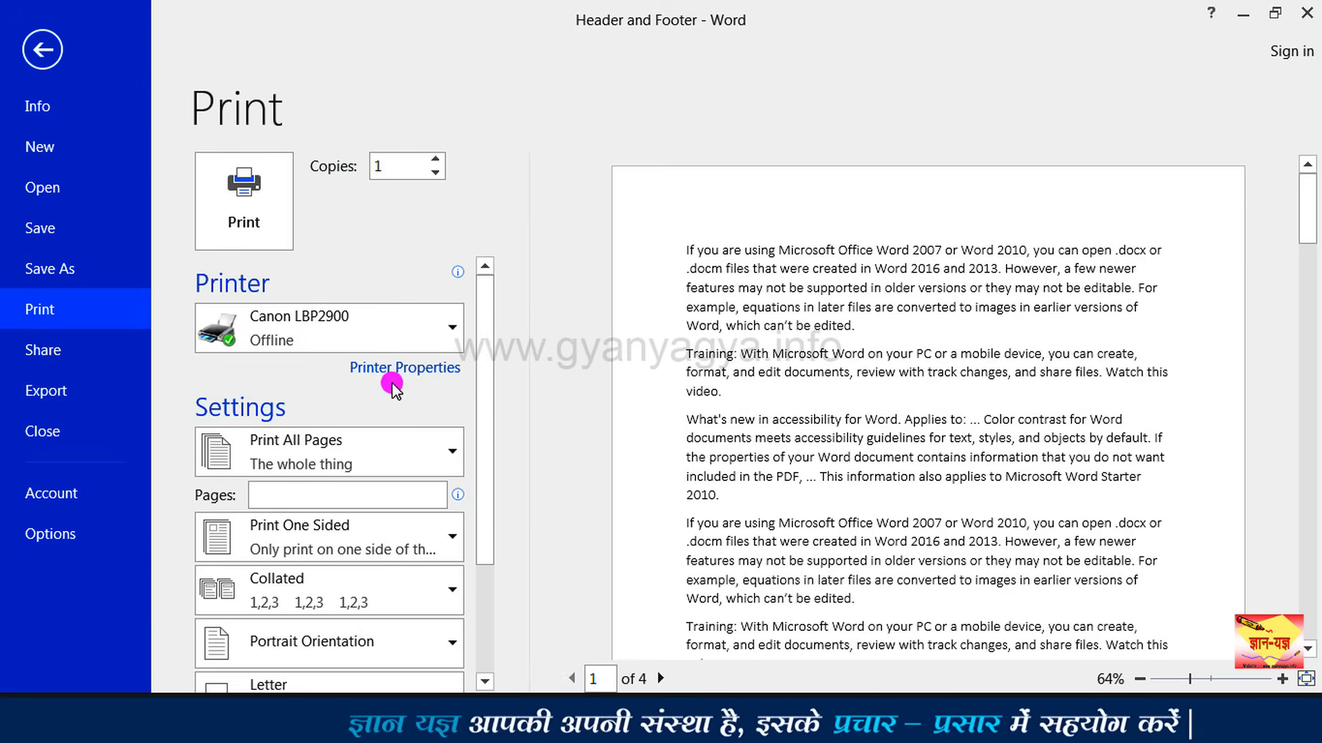
pyautogui.click(458, 456)
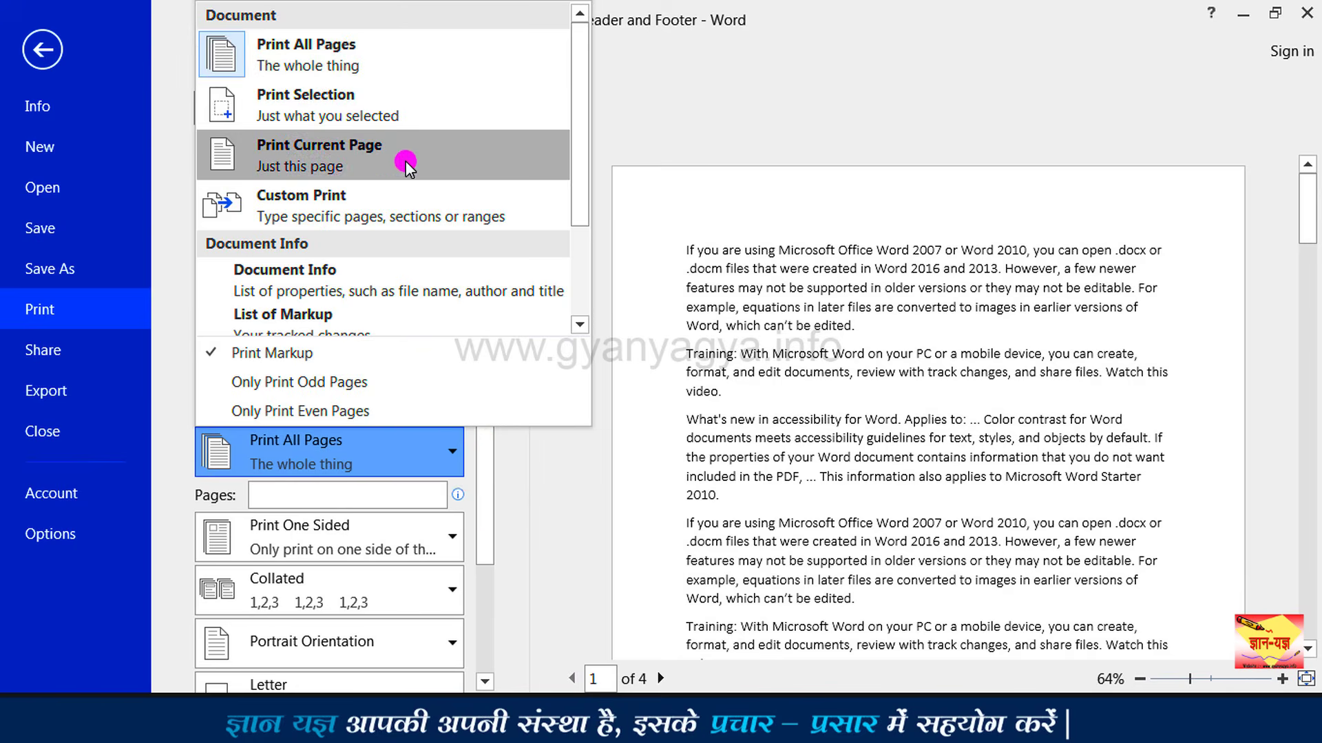
pyautogui.click(410, 103)
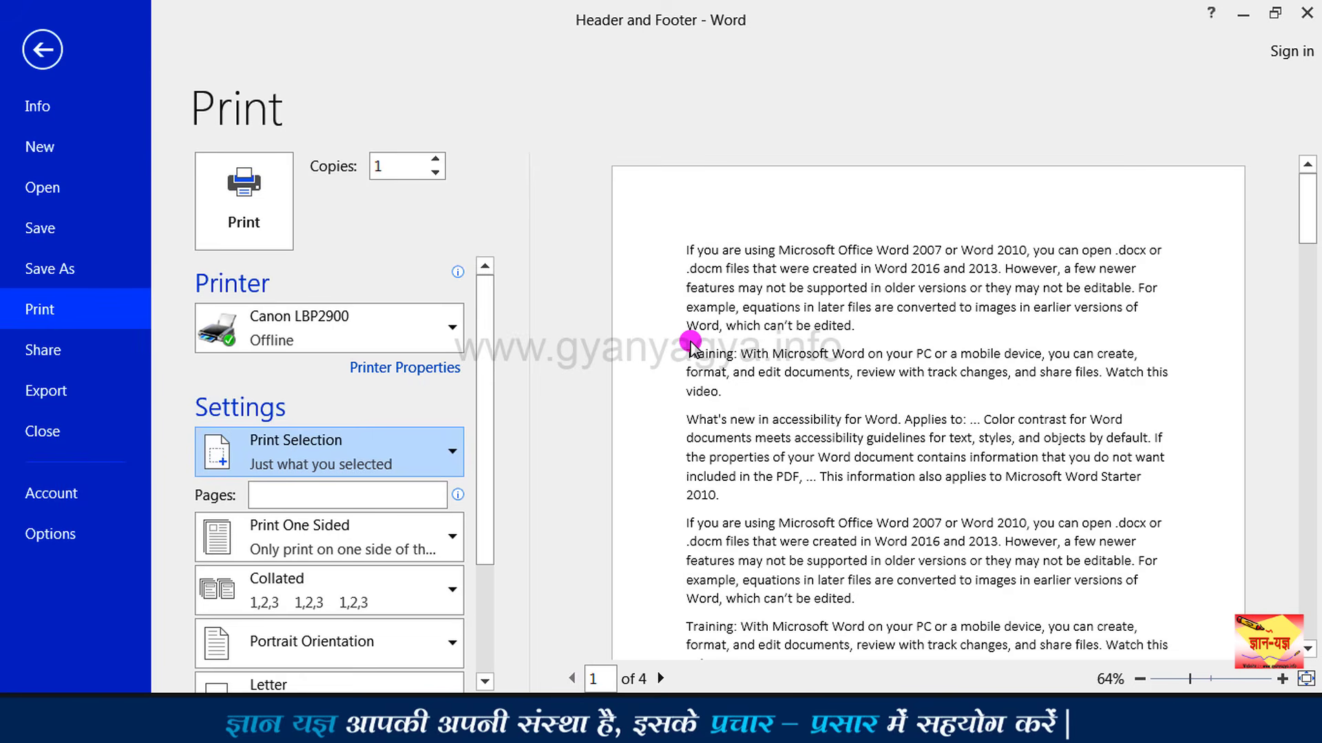
# Return to the document and place the cursor on page 3, at the end of the first "If you are using Microsoft Office Word" paragraph
pyautogui.scroll(-1, 452, 396)
pyautogui.click(452, 396)
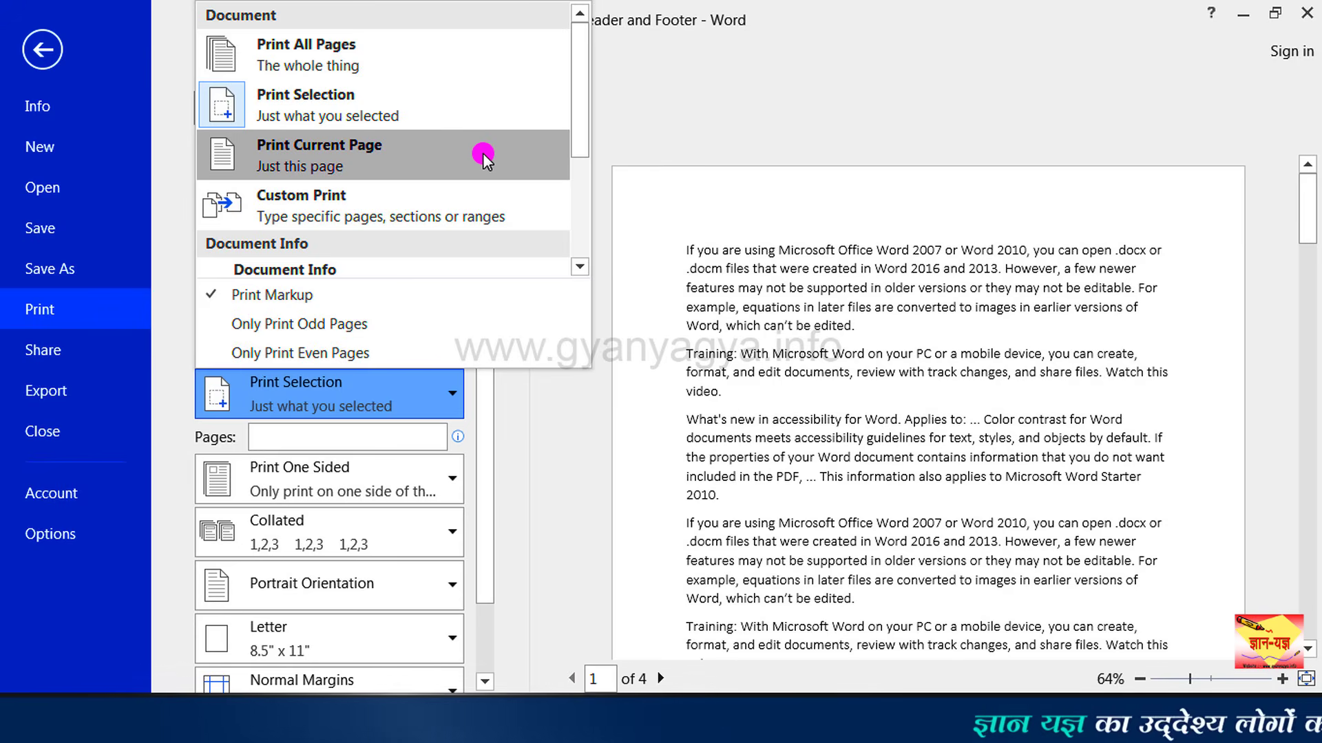
pyautogui.click(21, 55)
pyautogui.click(437, 365)
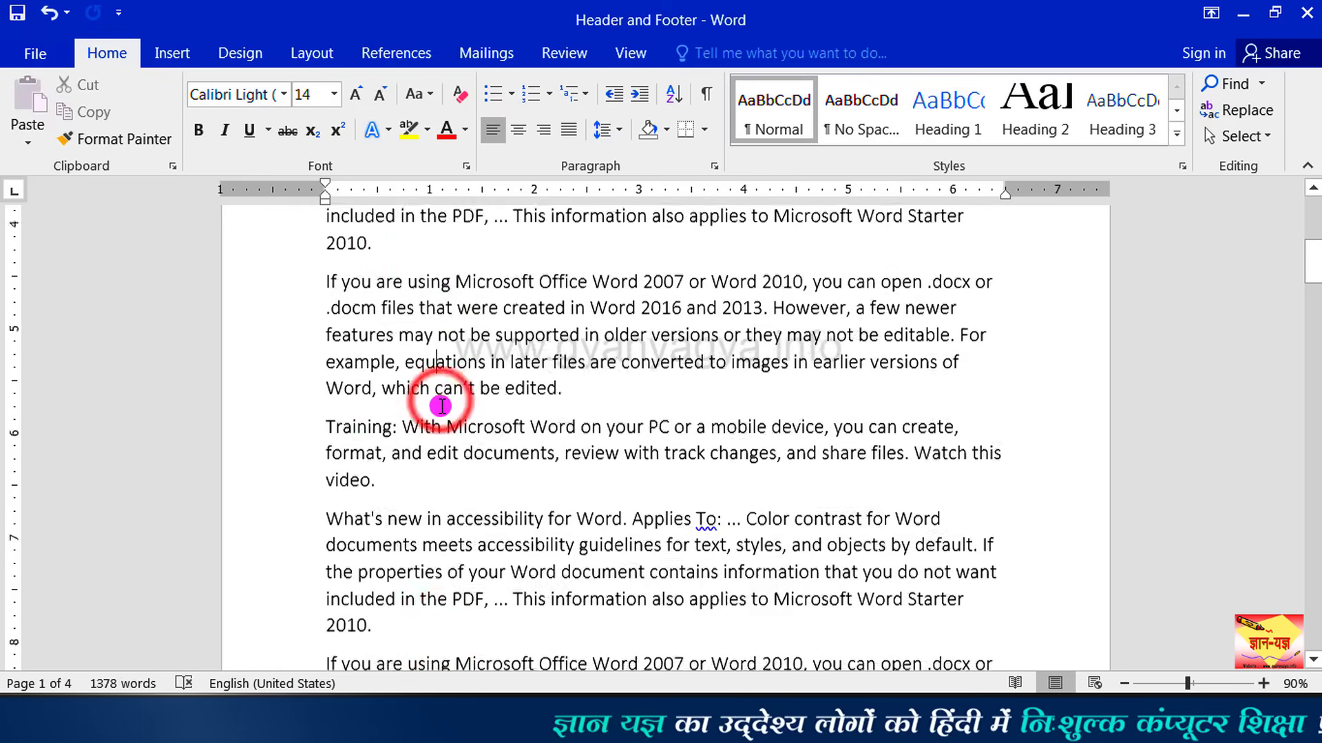
pyautogui.scroll(-15, 440, 406)
pyautogui.click(441, 406)
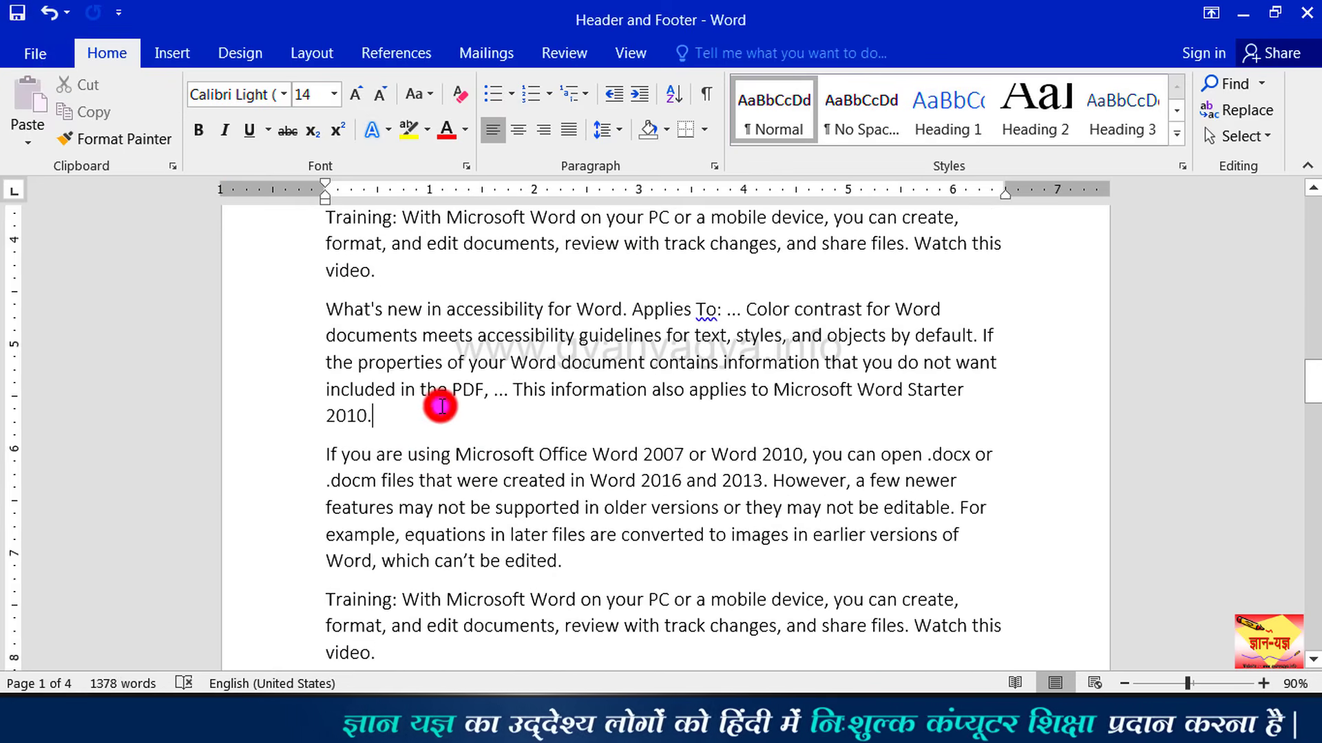
pyautogui.scroll(-9, 440, 406)
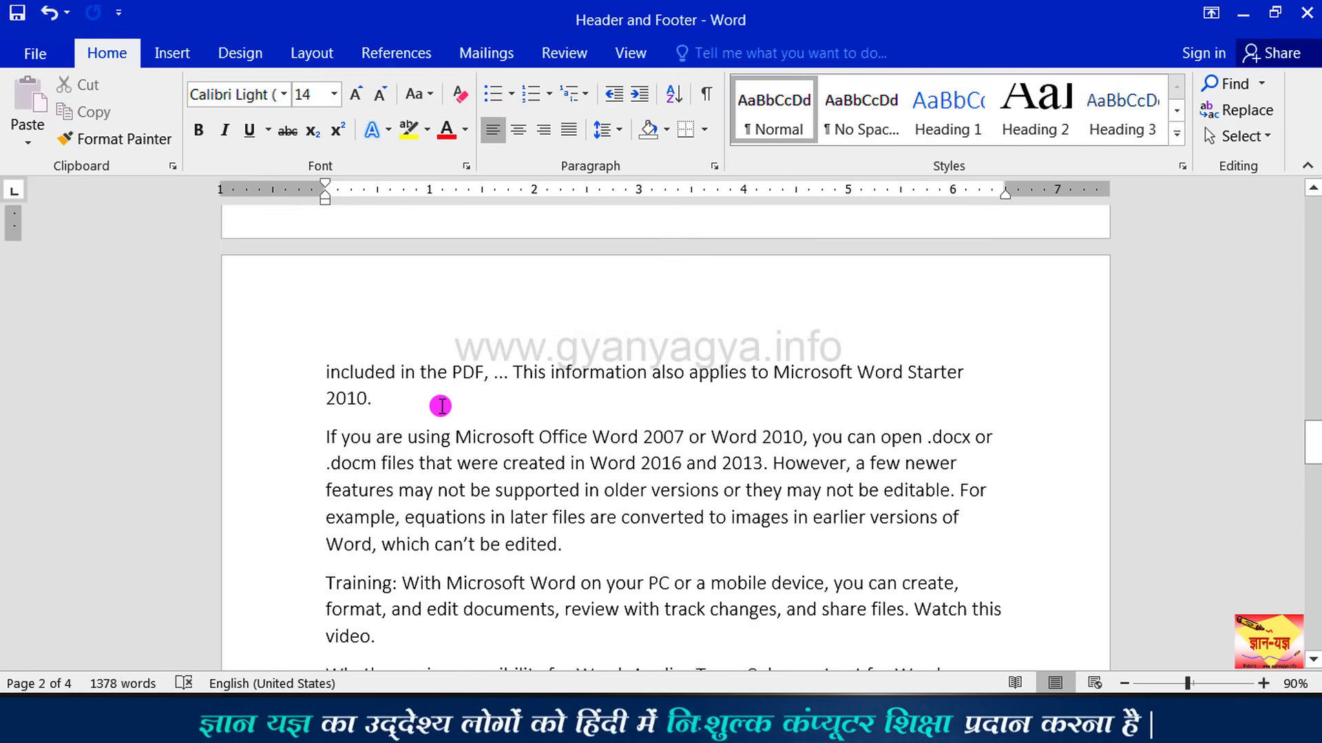
pyautogui.scroll(-1, 441, 407)
pyautogui.click(568, 504)
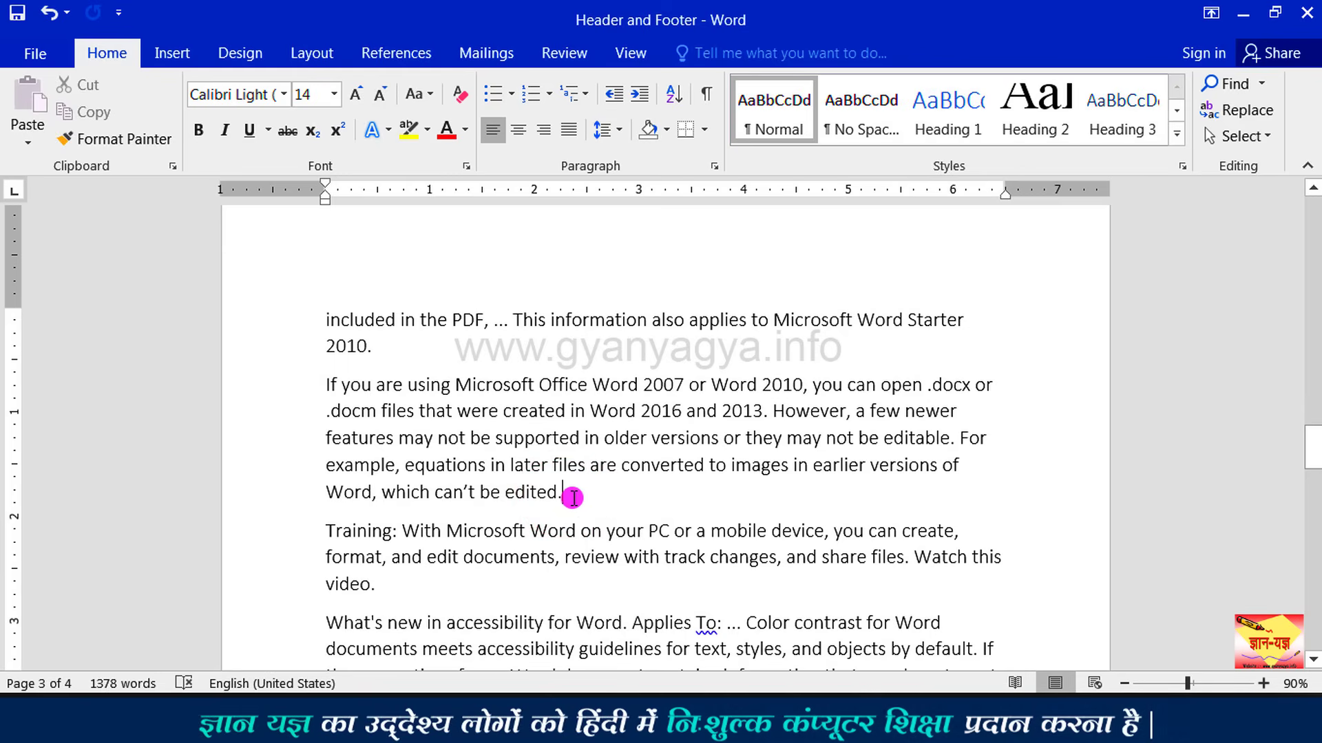
# Open the print settings for the document and set the print range to Custom Print
pyautogui.click(35, 52)
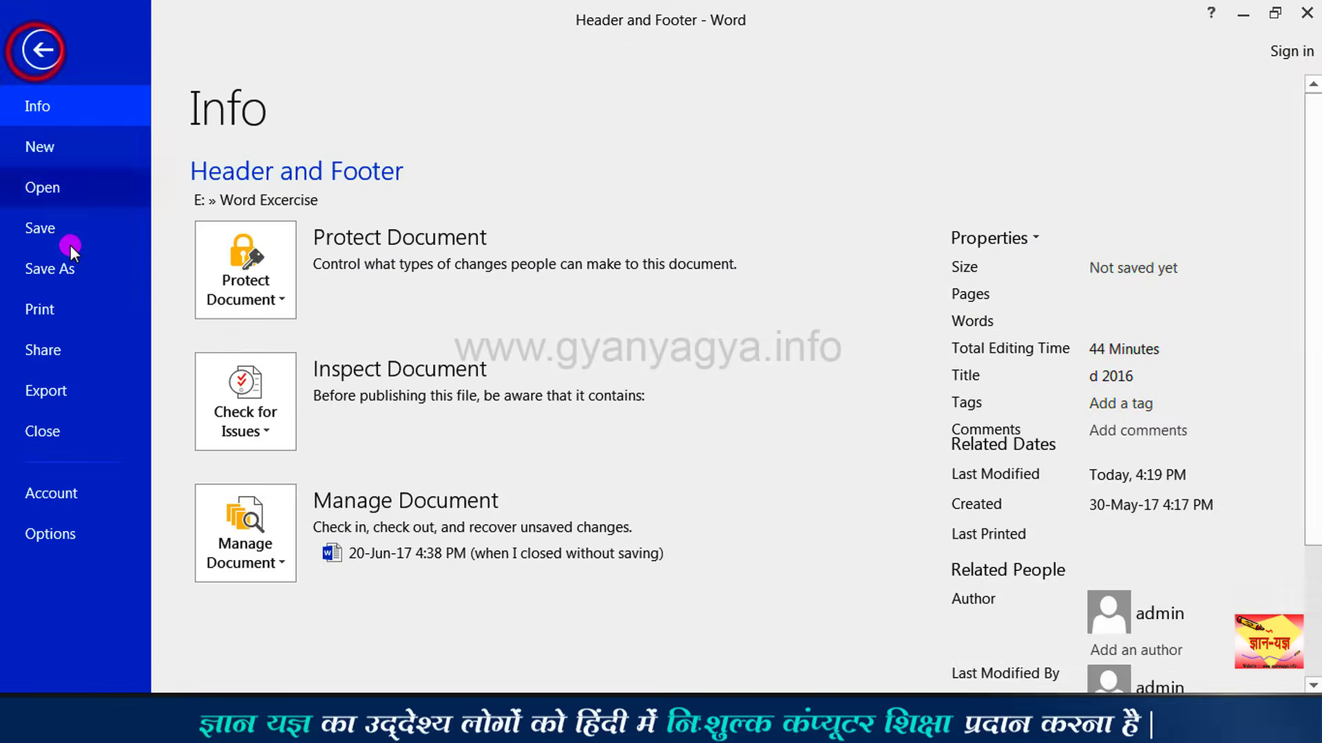
pyautogui.click(68, 307)
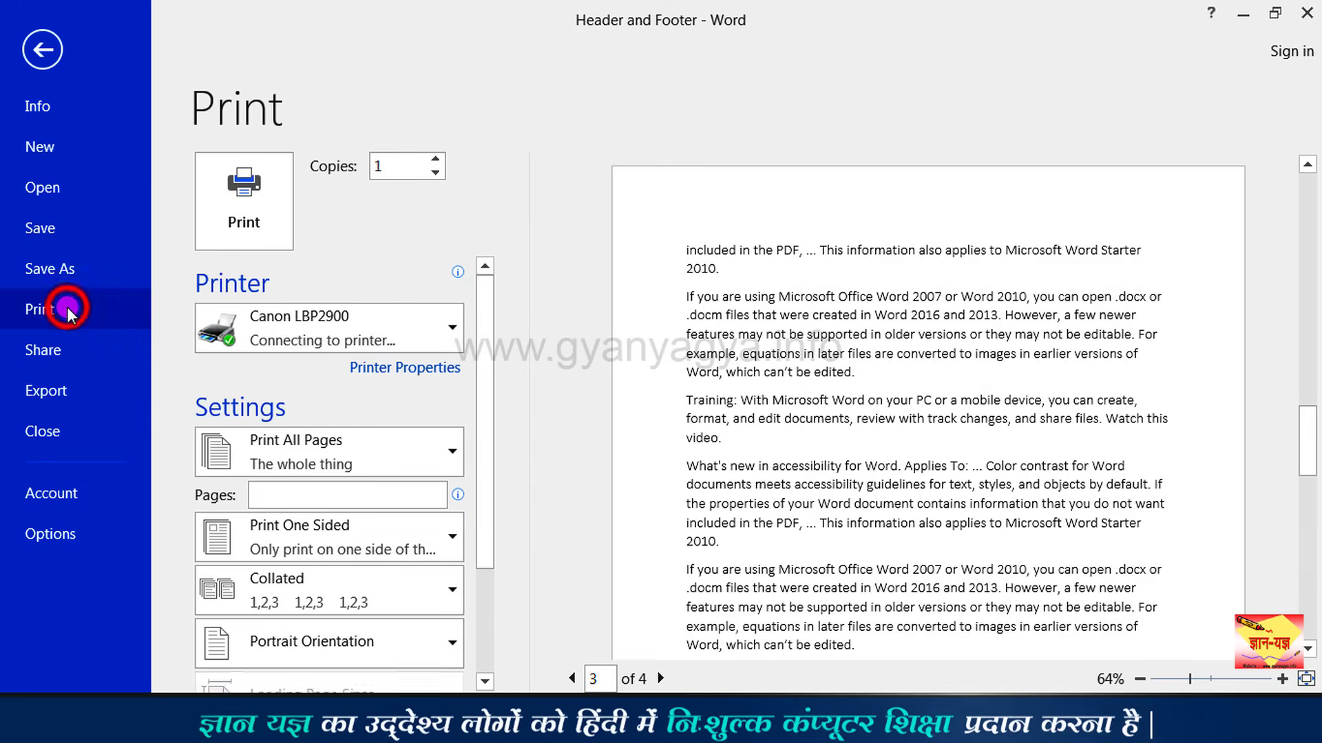
pyautogui.click(377, 467)
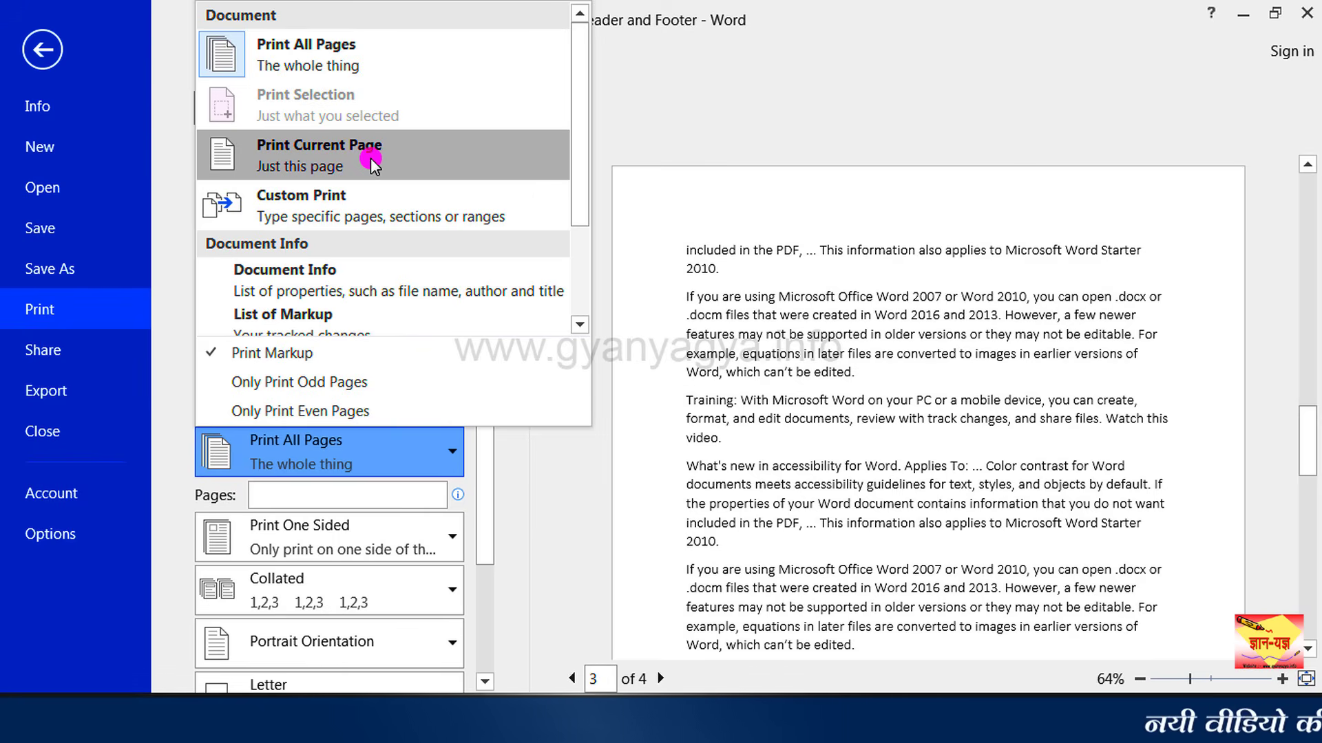
pyautogui.click(401, 205)
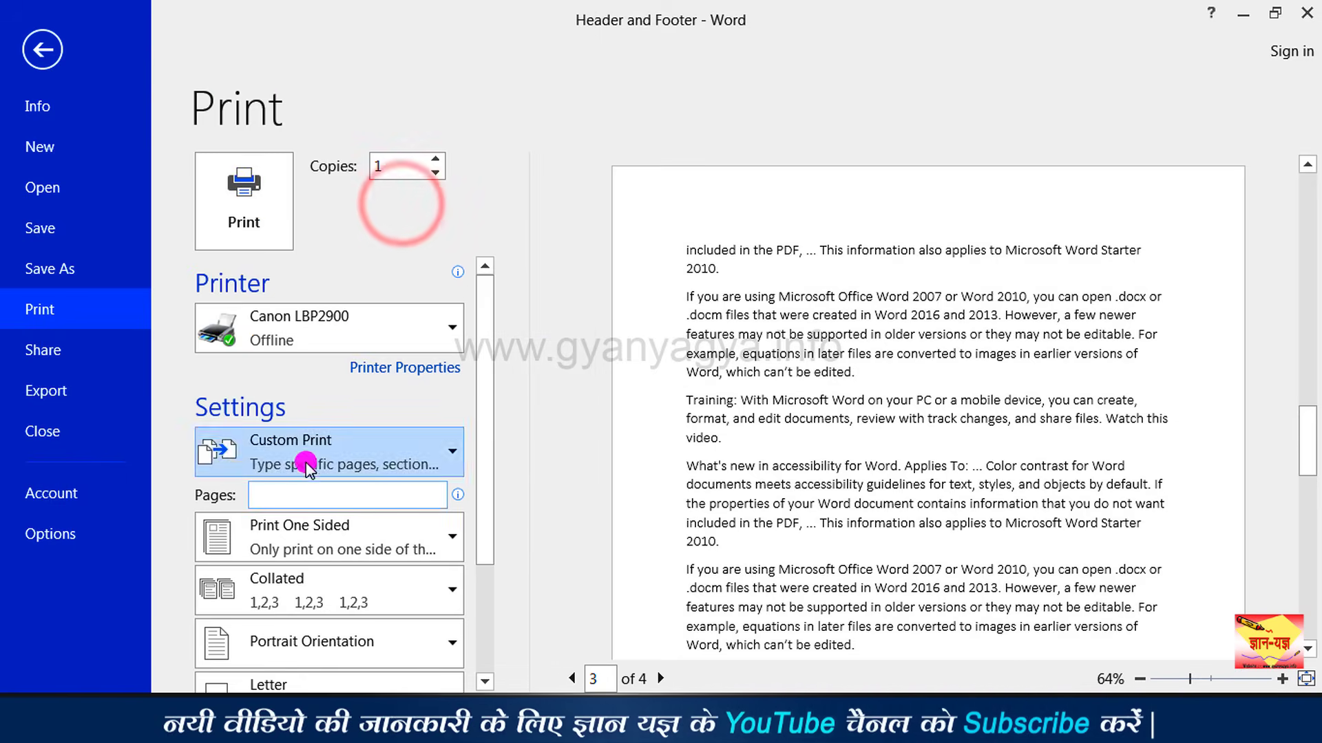
# Enter 1,3,5-7 as the pages for the custom print
pyautogui.click(310, 501)
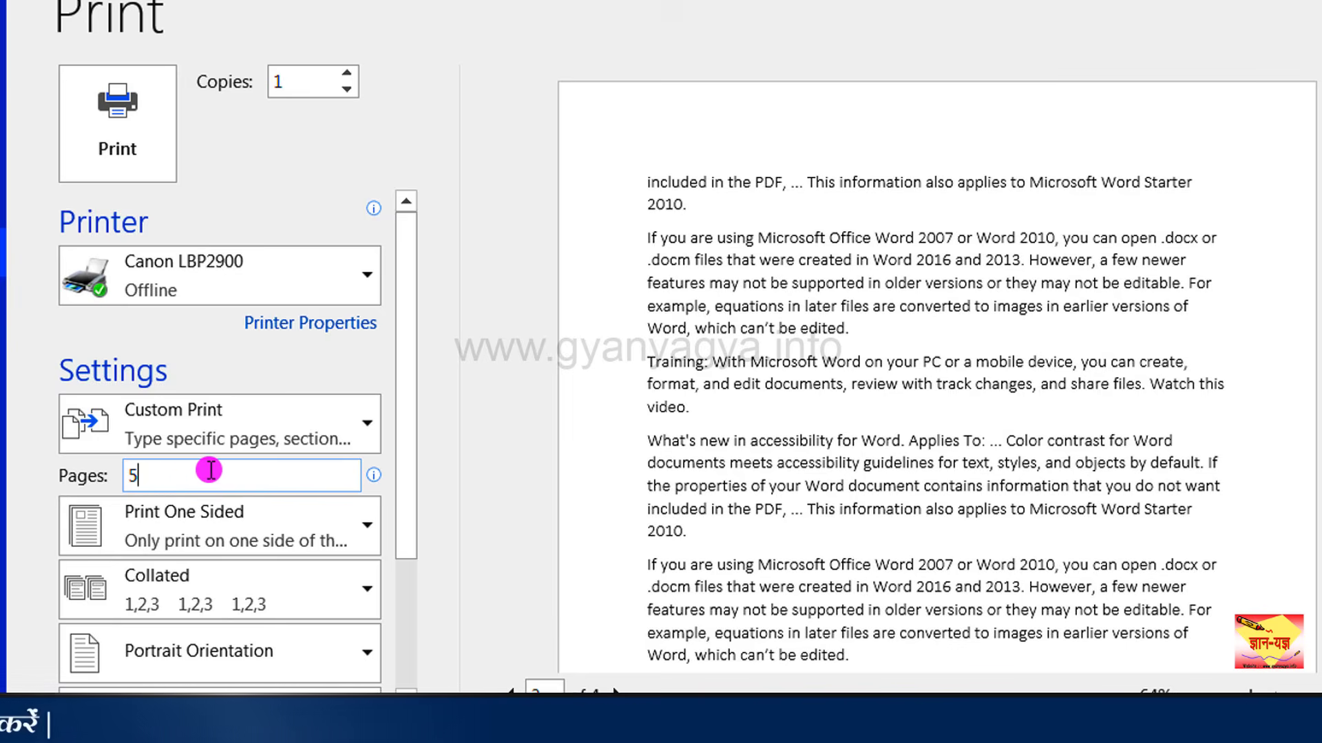
pyautogui.press('BackSpace')
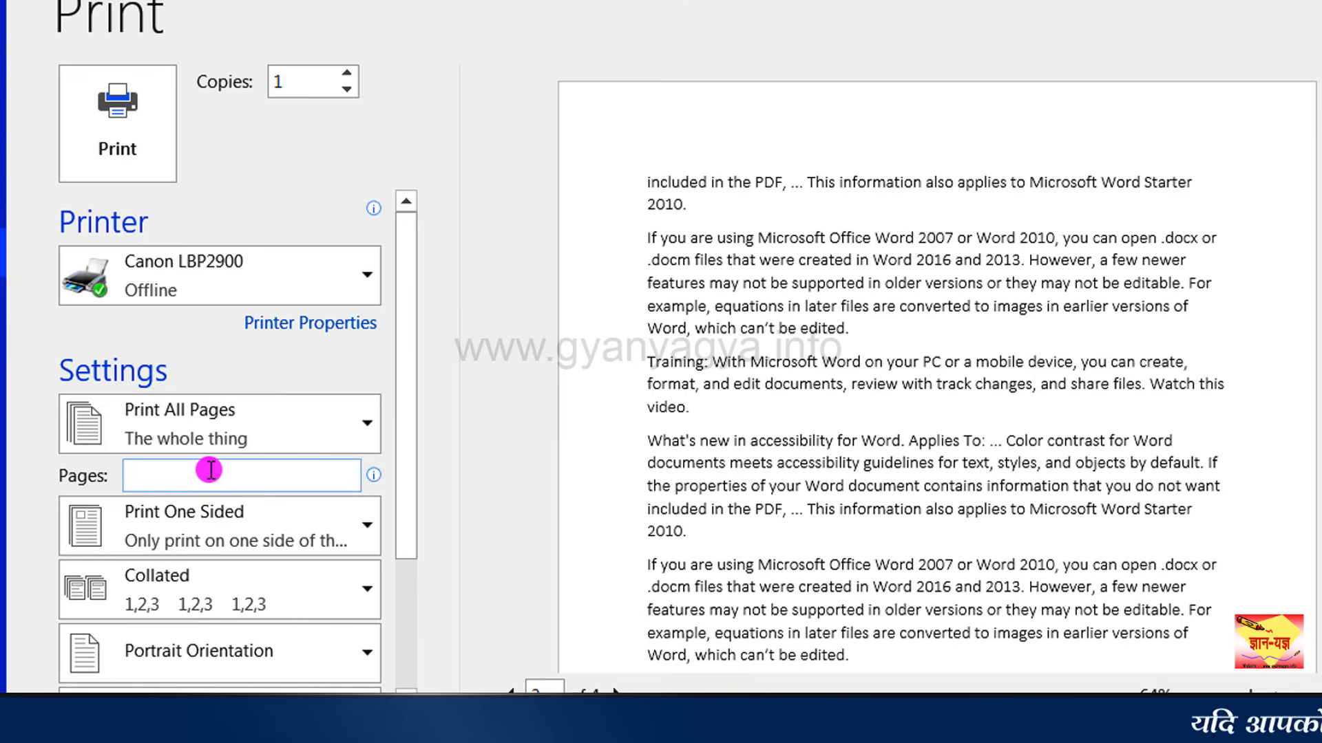
pyautogui.write('1')
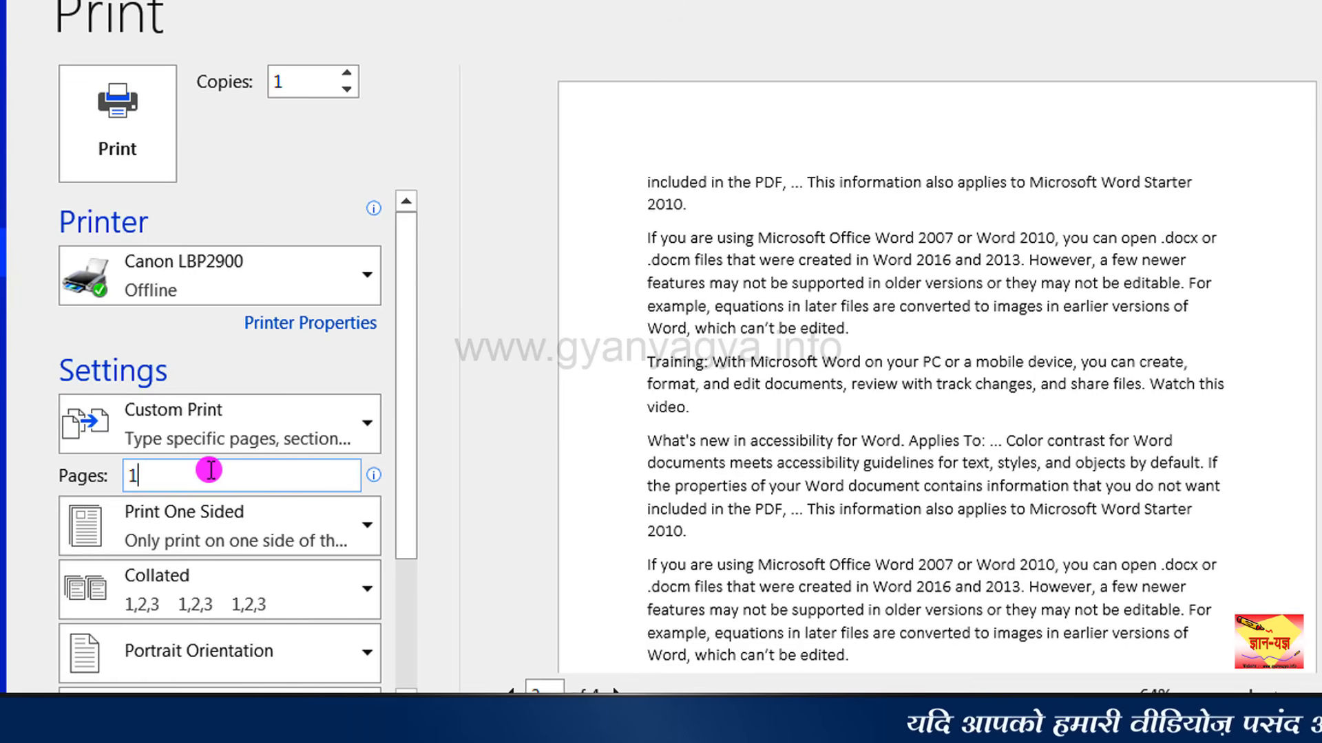
pyautogui.write(',')
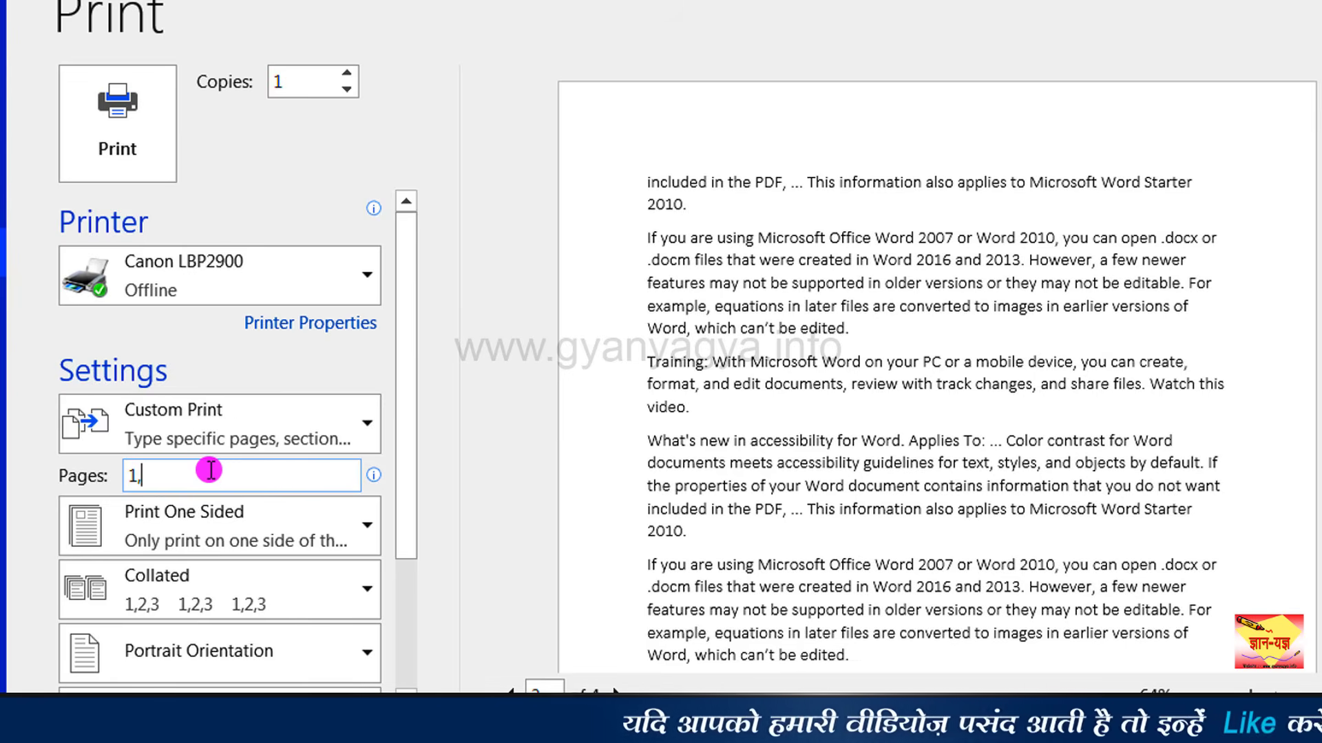
pyautogui.write('3')
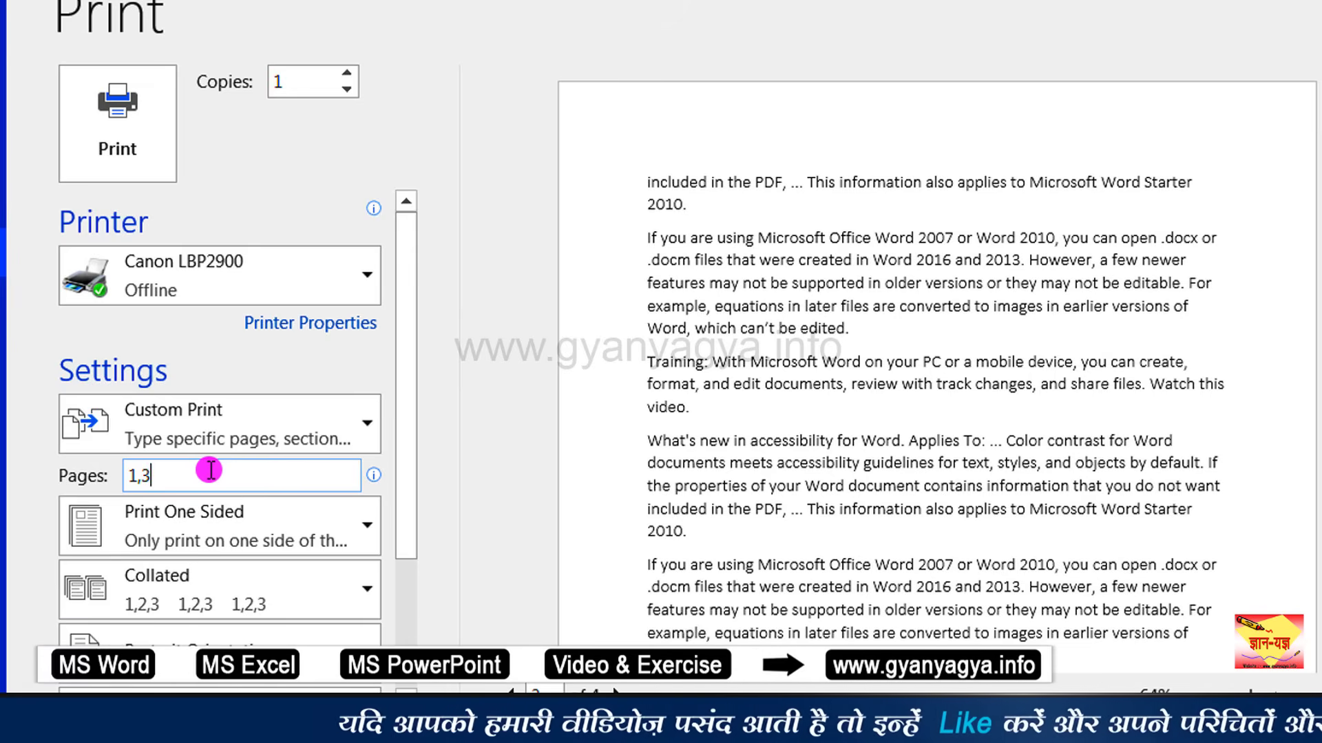
pyautogui.write(',5-7')
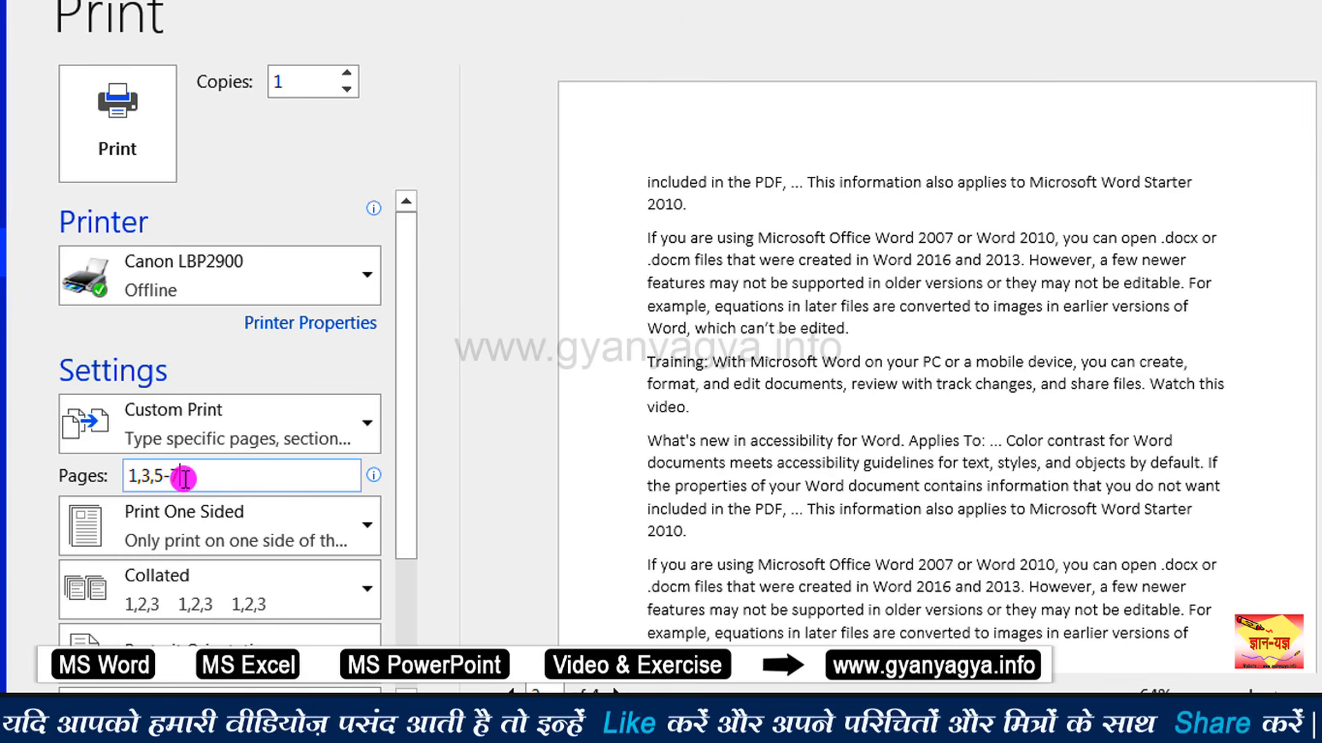
# Clear the custom page list and show the print range options again
pyautogui.hotkey('ctrl', 'a')
pyautogui.press('BackSpace')
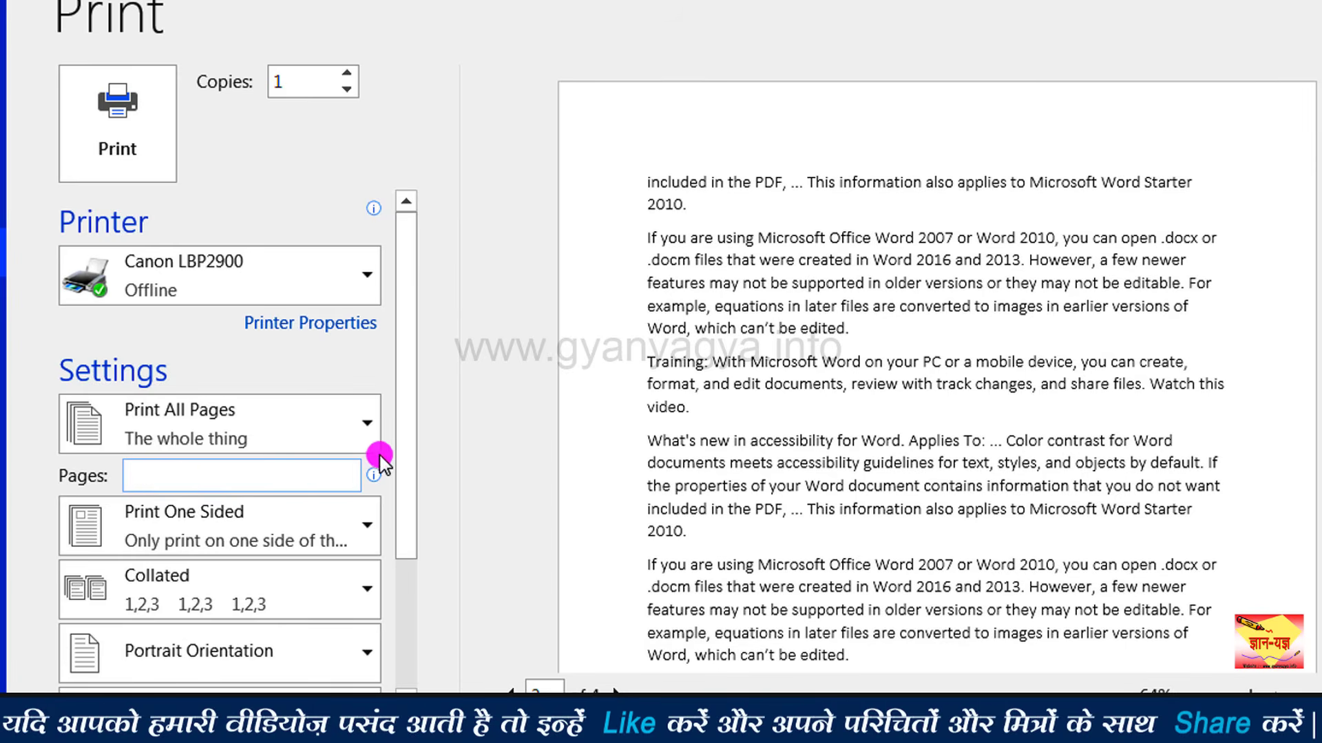
pyautogui.click(367, 427)
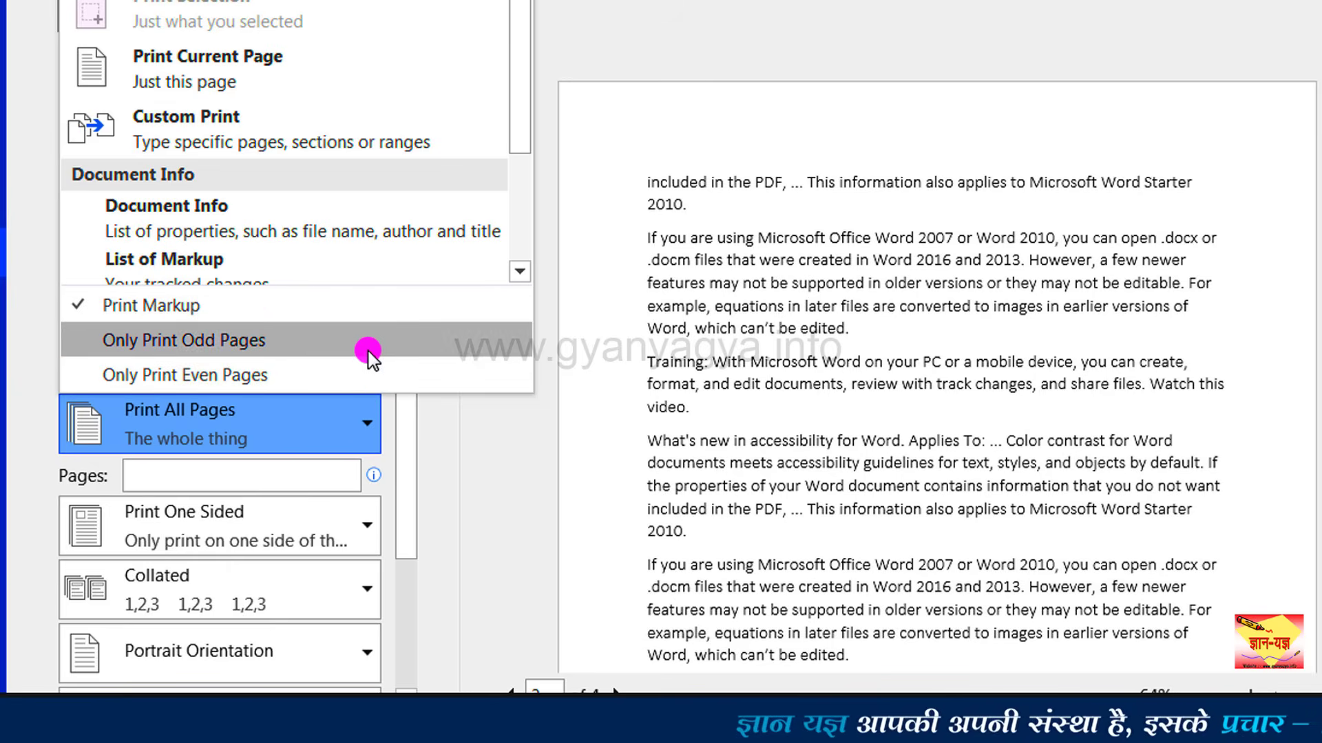
# Set the page orientation to Landscape Orientation in the print settings
pyautogui.click(406, 508)
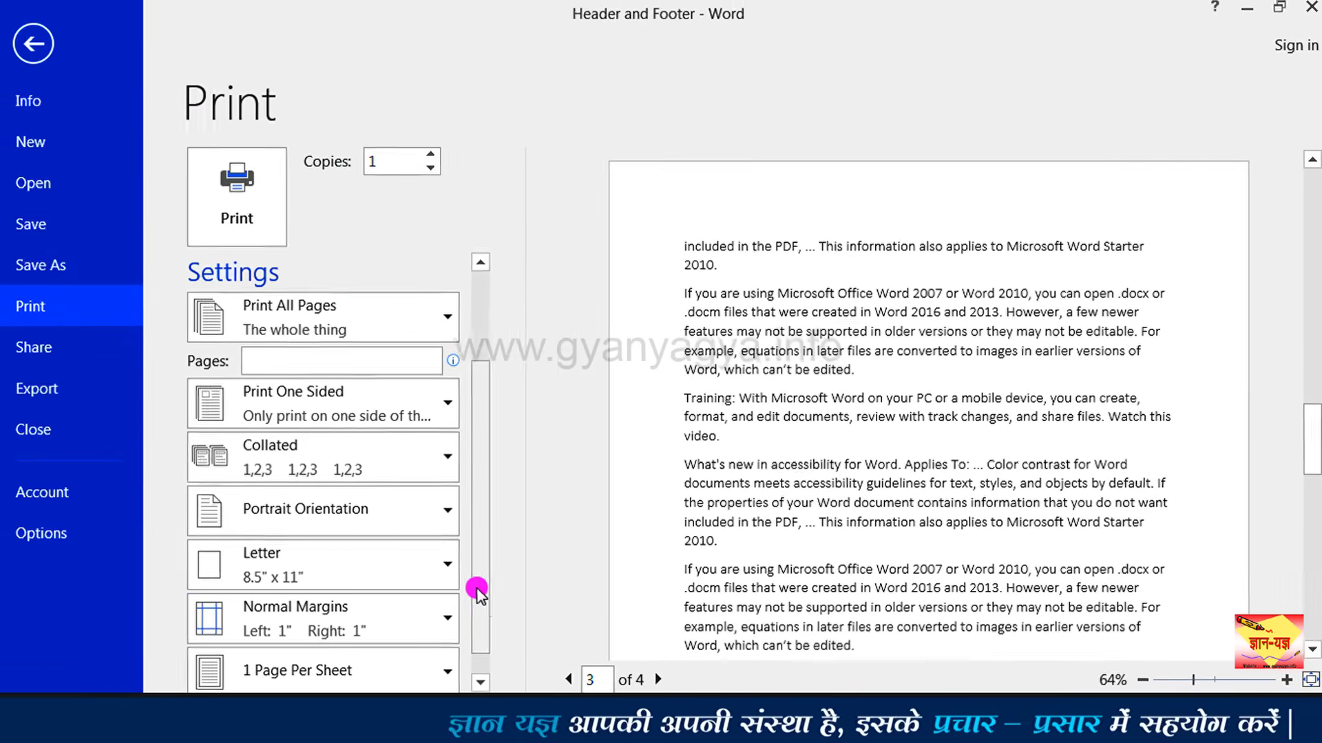
pyautogui.click(444, 521)
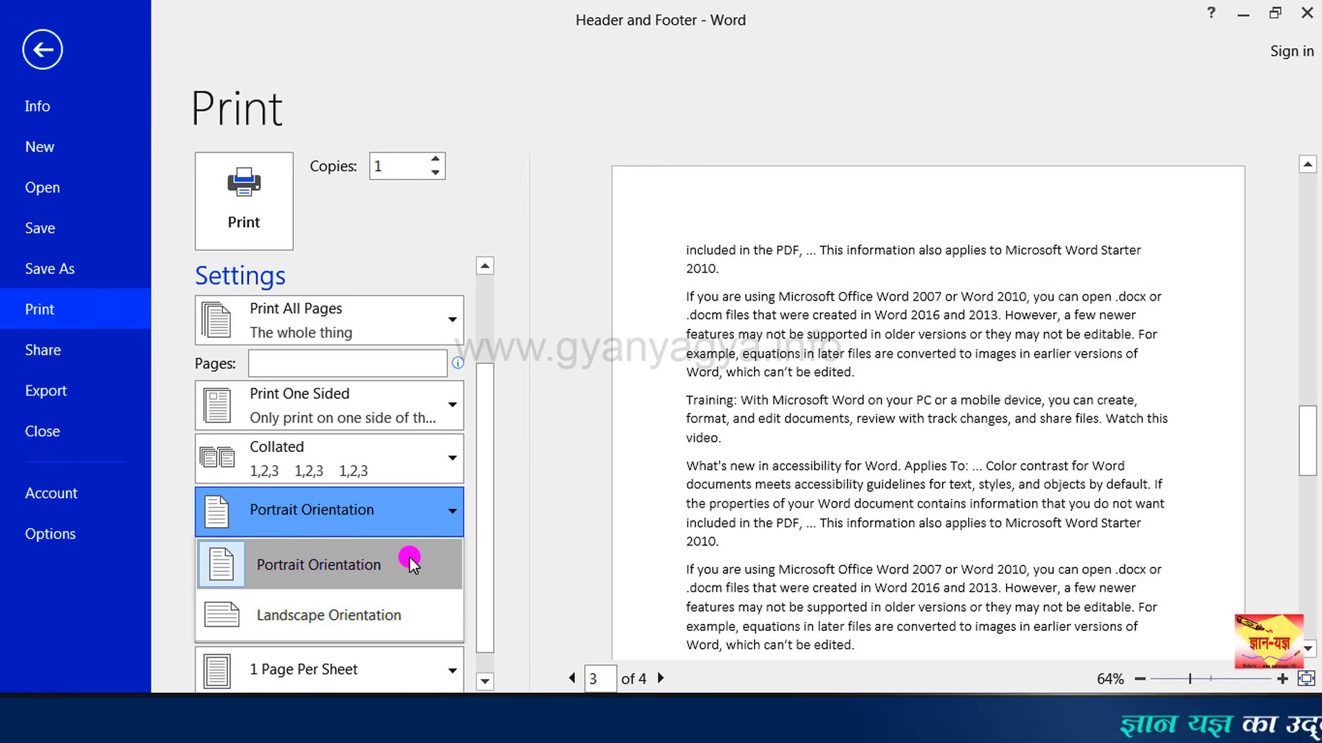
pyautogui.click(382, 607)
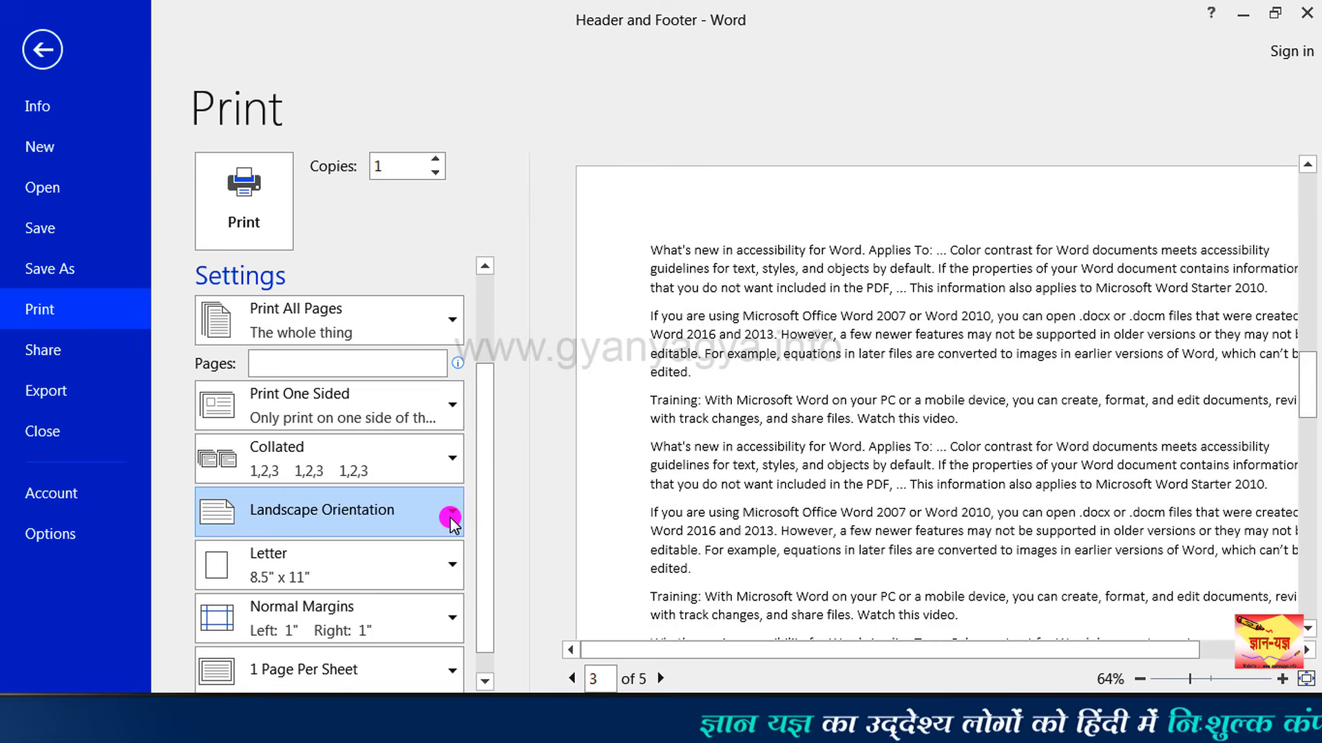
# Set the page orientation to Portrait Orientation and show the available paper sizes, keeping Letter
pyautogui.click(451, 521)
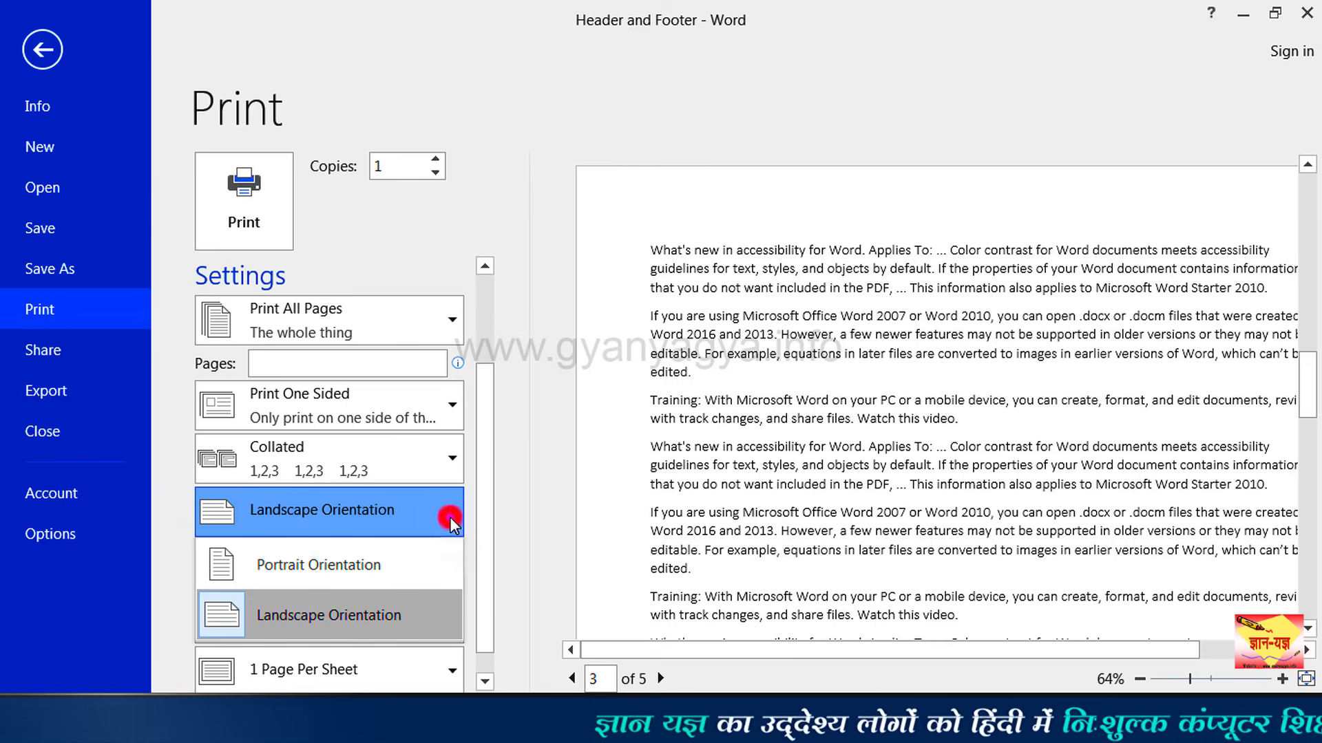
pyautogui.click(407, 561)
pyautogui.click(446, 566)
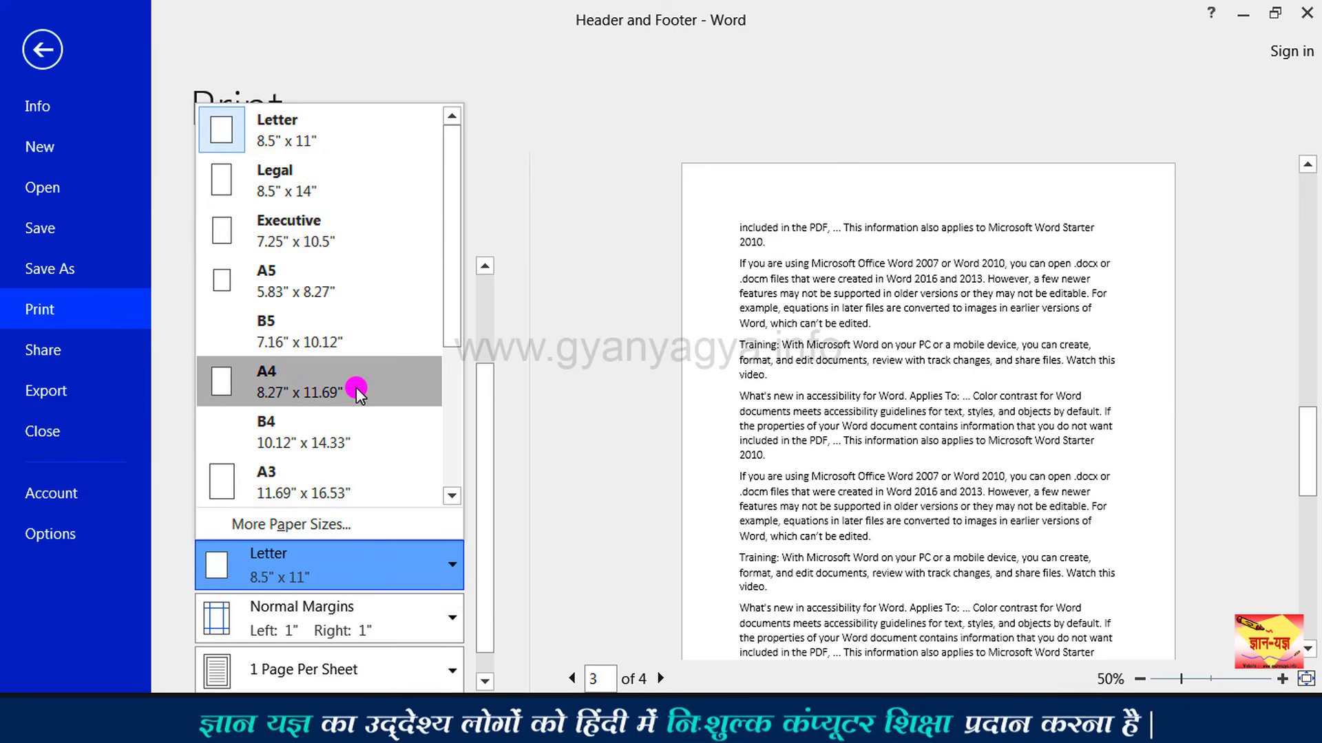
pyautogui.click(452, 578)
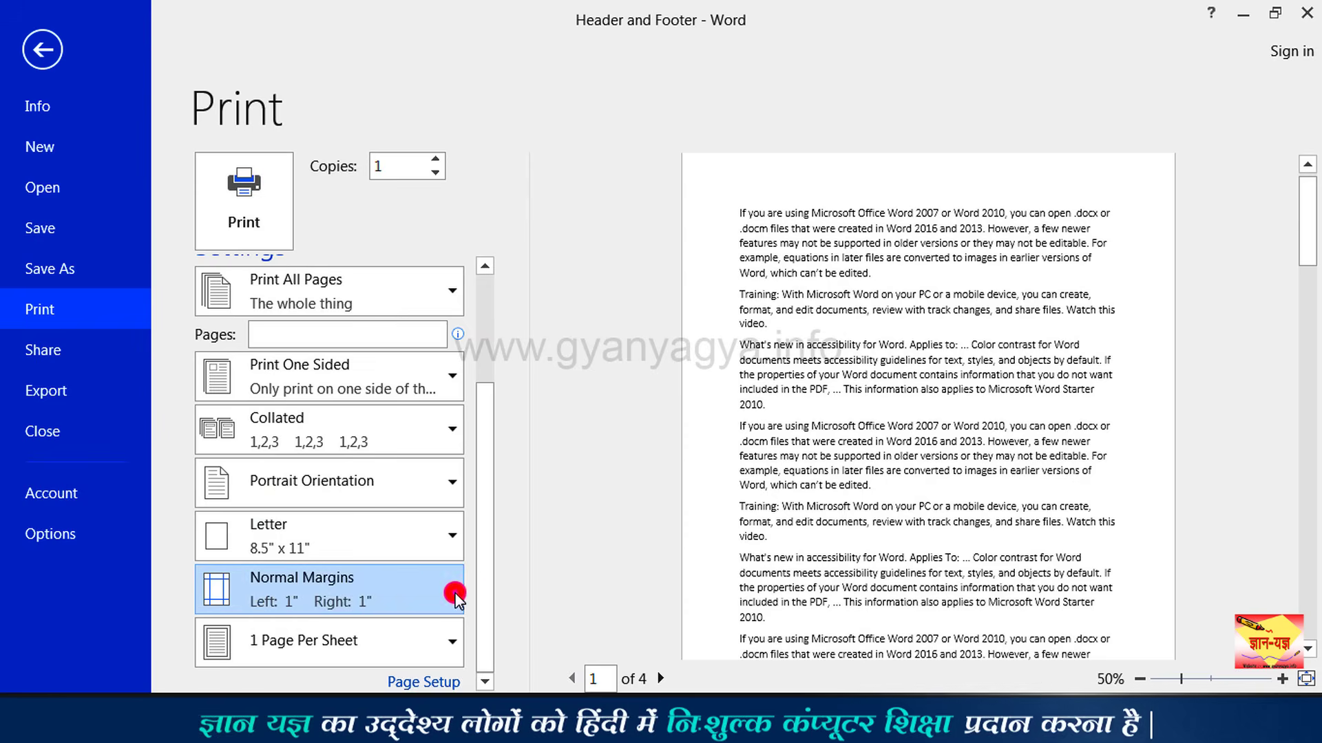
# Try the Narrow margins preset on the document, followed by the Moderate preset
pyautogui.click(452, 592)
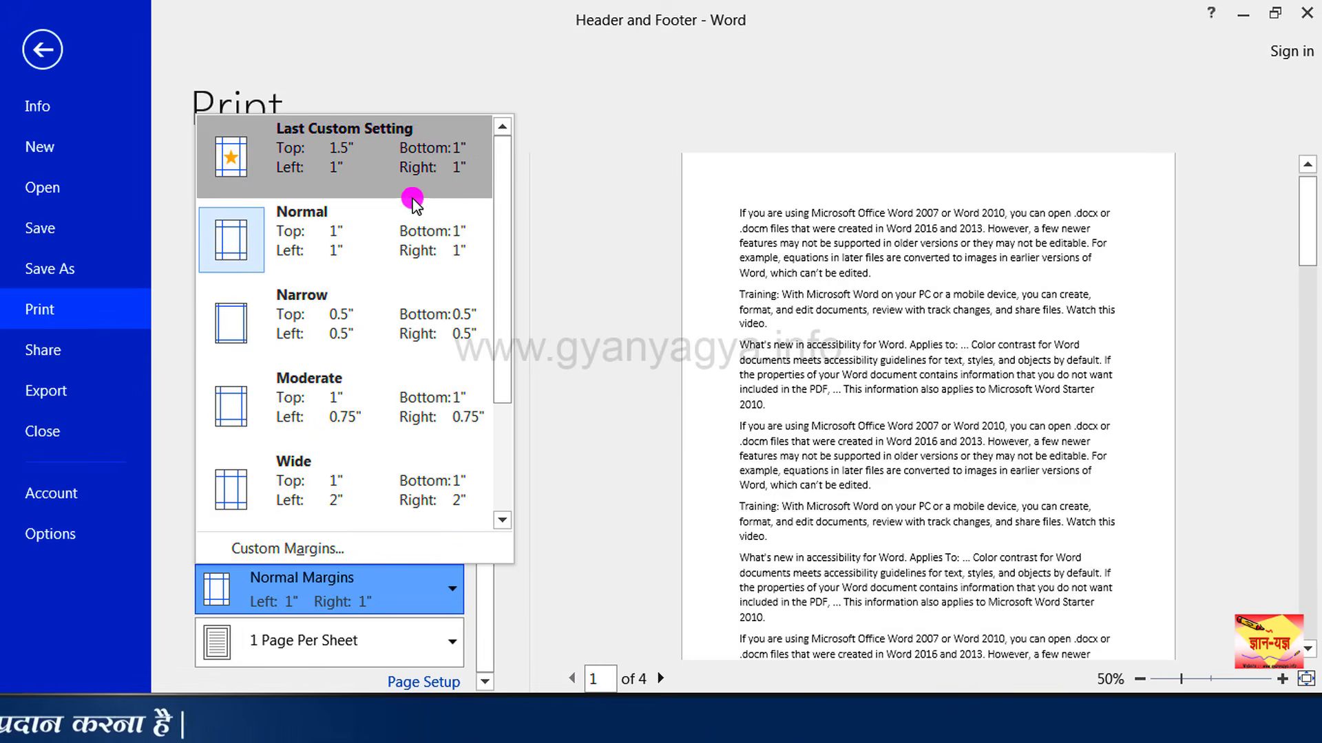
pyautogui.click(409, 316)
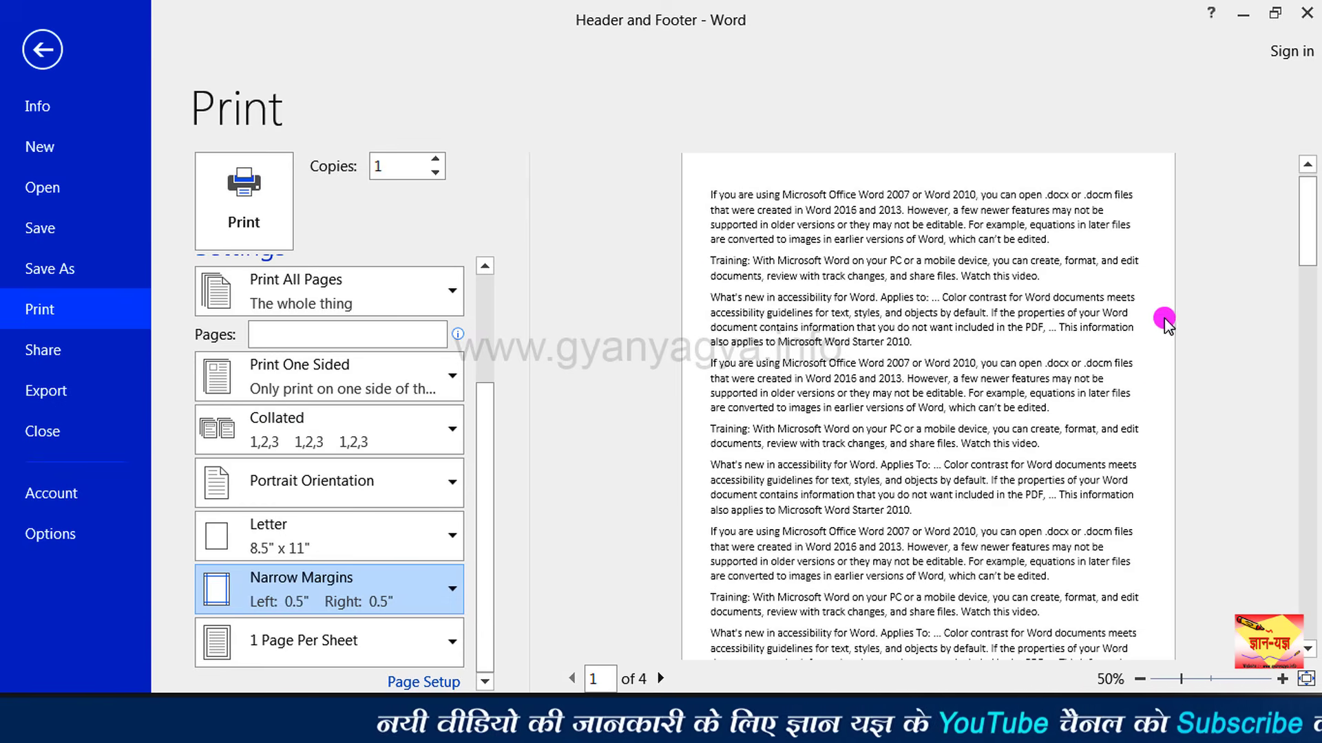
pyautogui.click(454, 576)
pyautogui.click(432, 418)
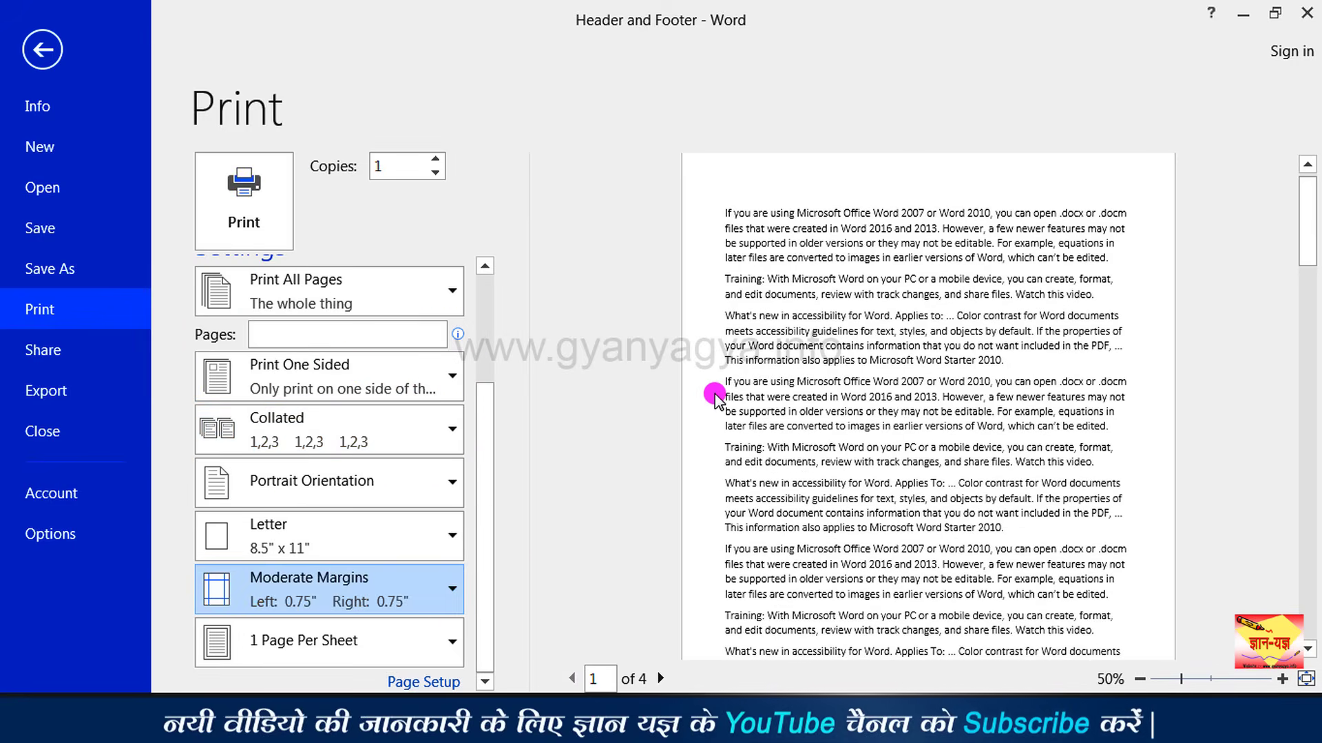
# Try the Wide margins preset on the document, followed by the Mirrored preset
pyautogui.click(429, 589)
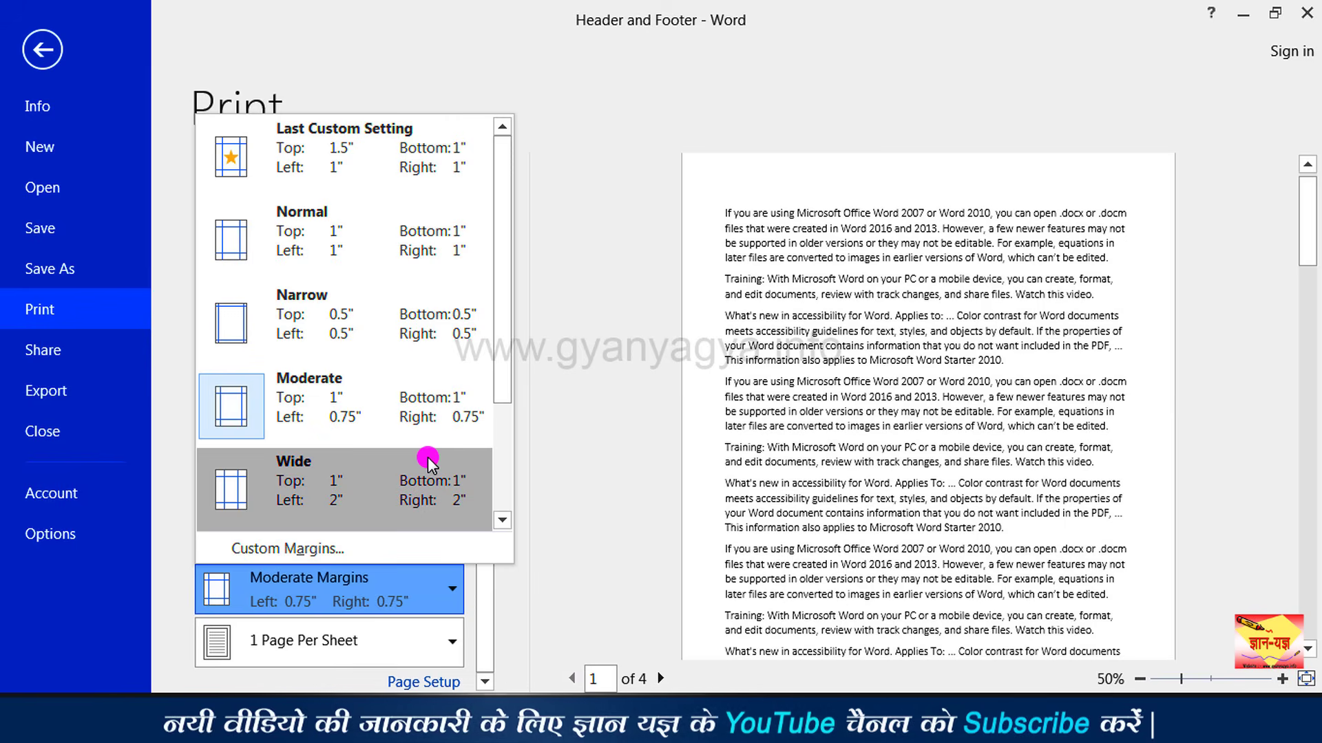
pyautogui.click(428, 464)
pyautogui.click(424, 582)
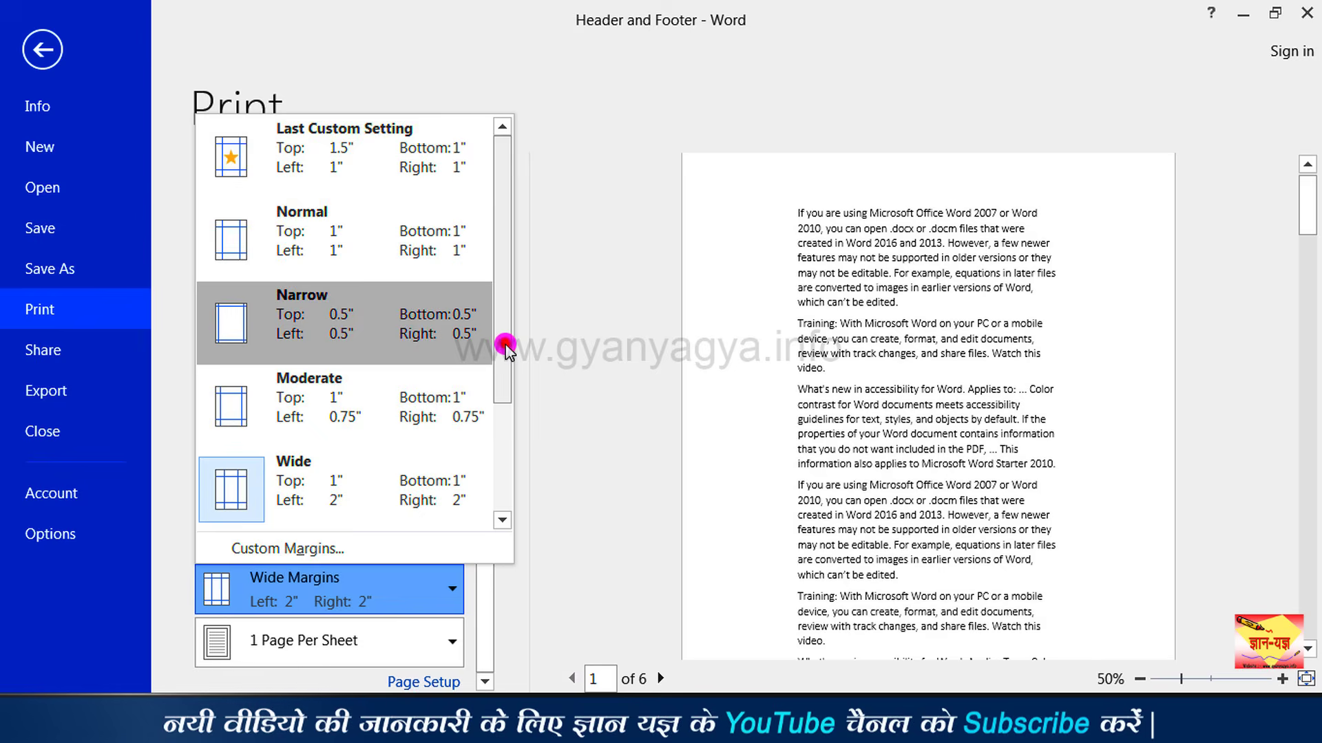
pyautogui.moveTo(501, 346); pyautogui.dragTo(494, 451)
pyautogui.click(465, 434)
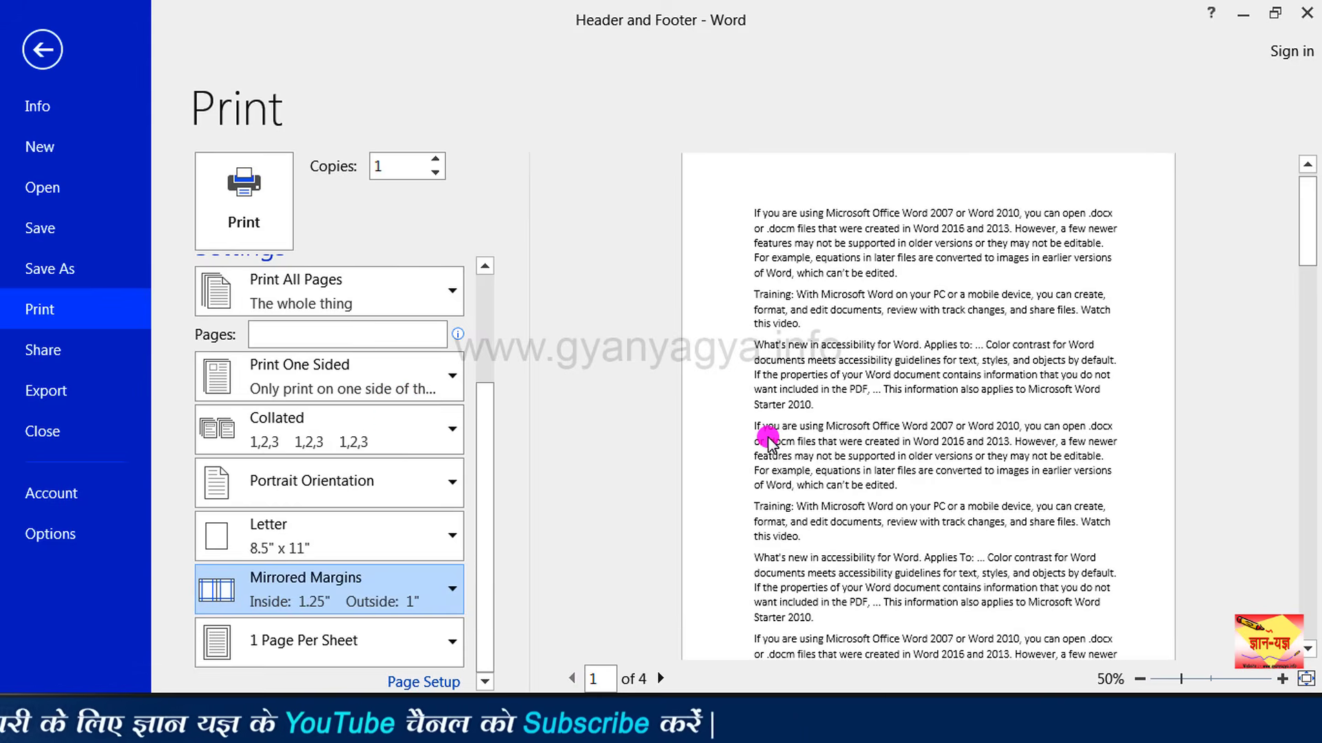
# Set the page margins back to the Normal preset
pyautogui.click(450, 592)
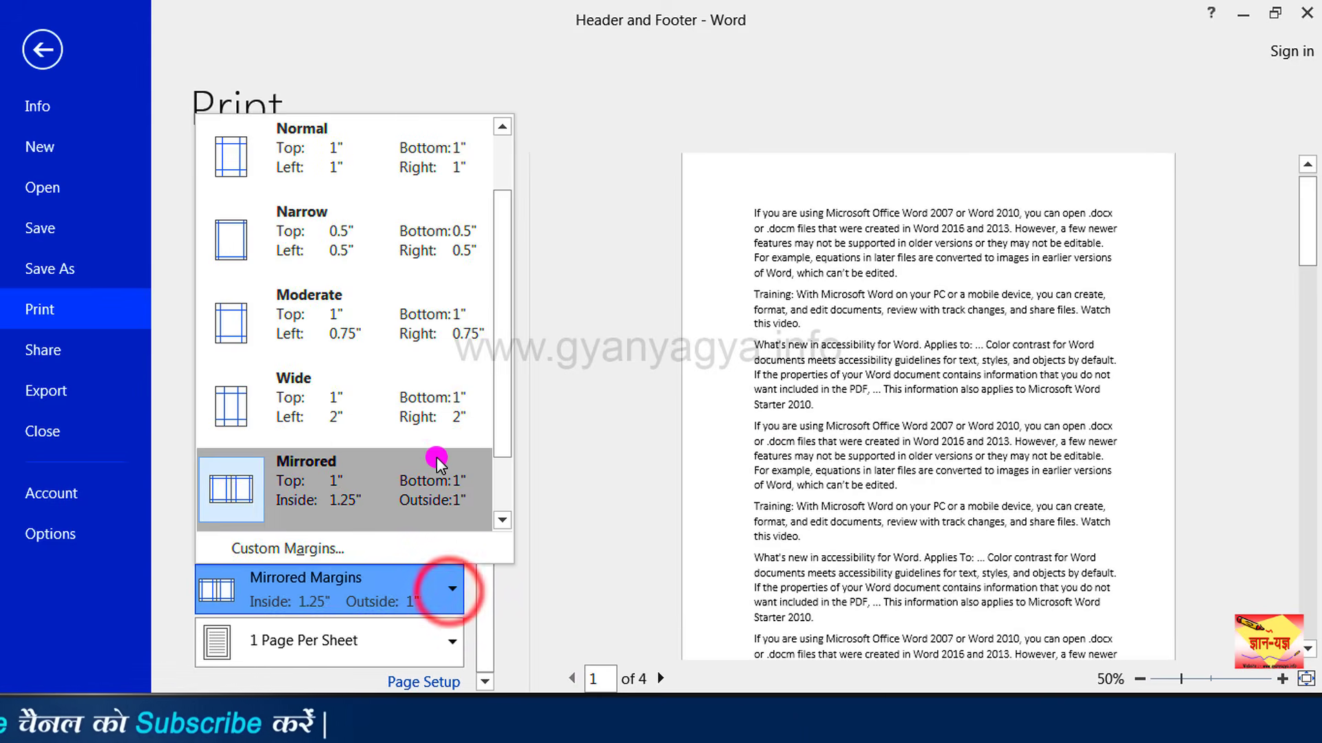
pyautogui.click(419, 171)
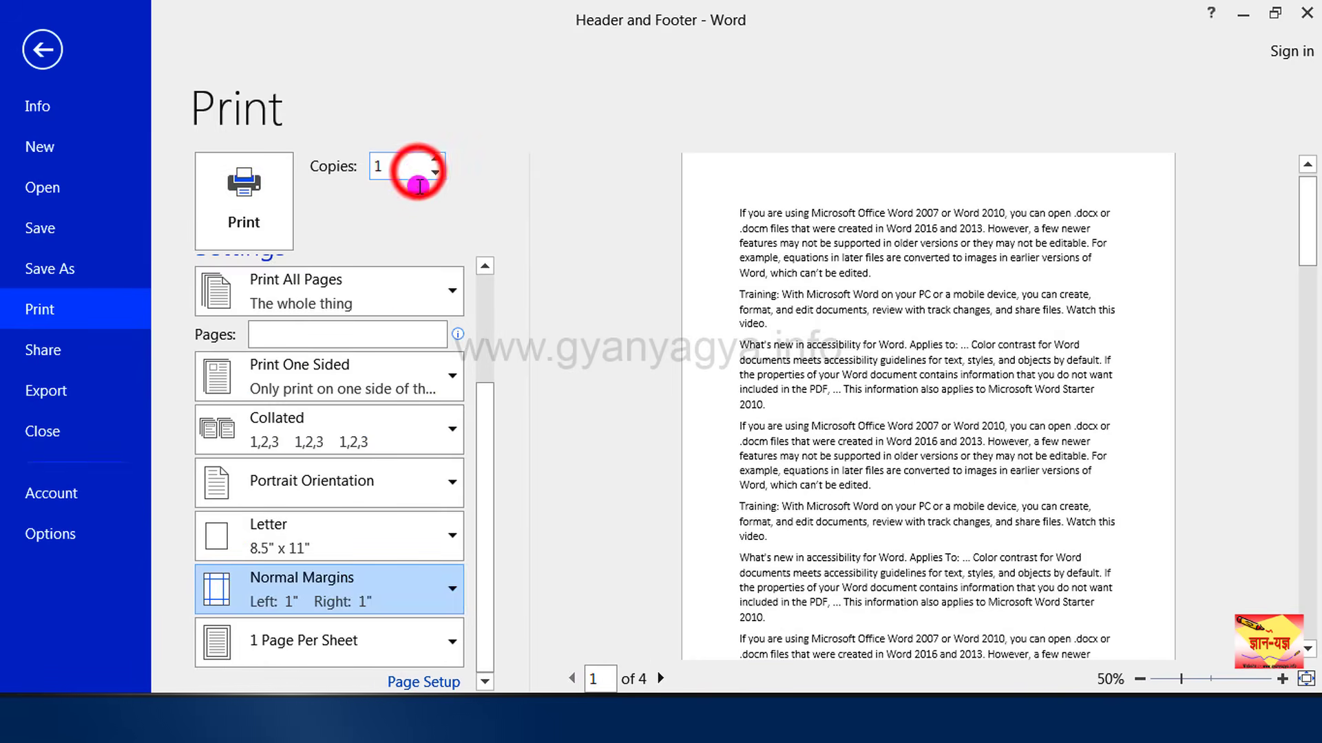
# Apply custom margins to the whole document: 1.5" for top and bottom, 0.5" for left and right
pyautogui.click(452, 590)
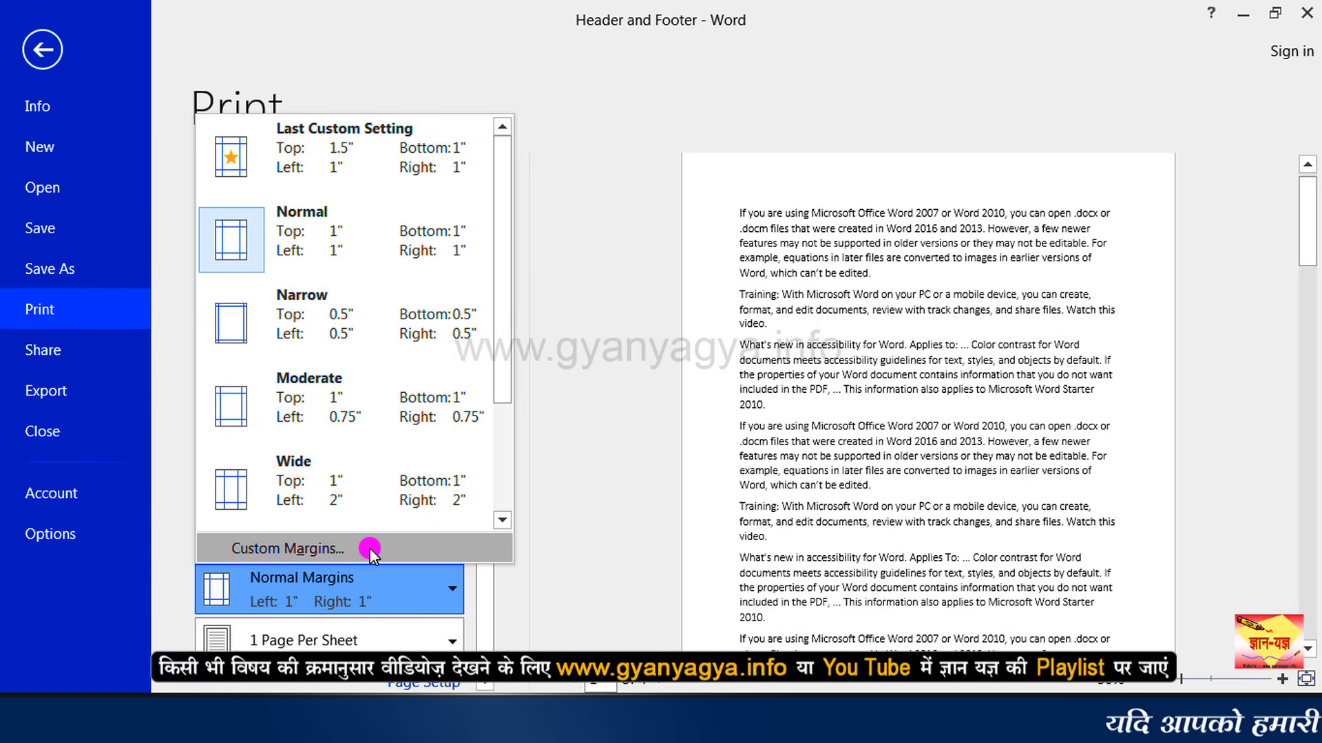
pyautogui.click(371, 548)
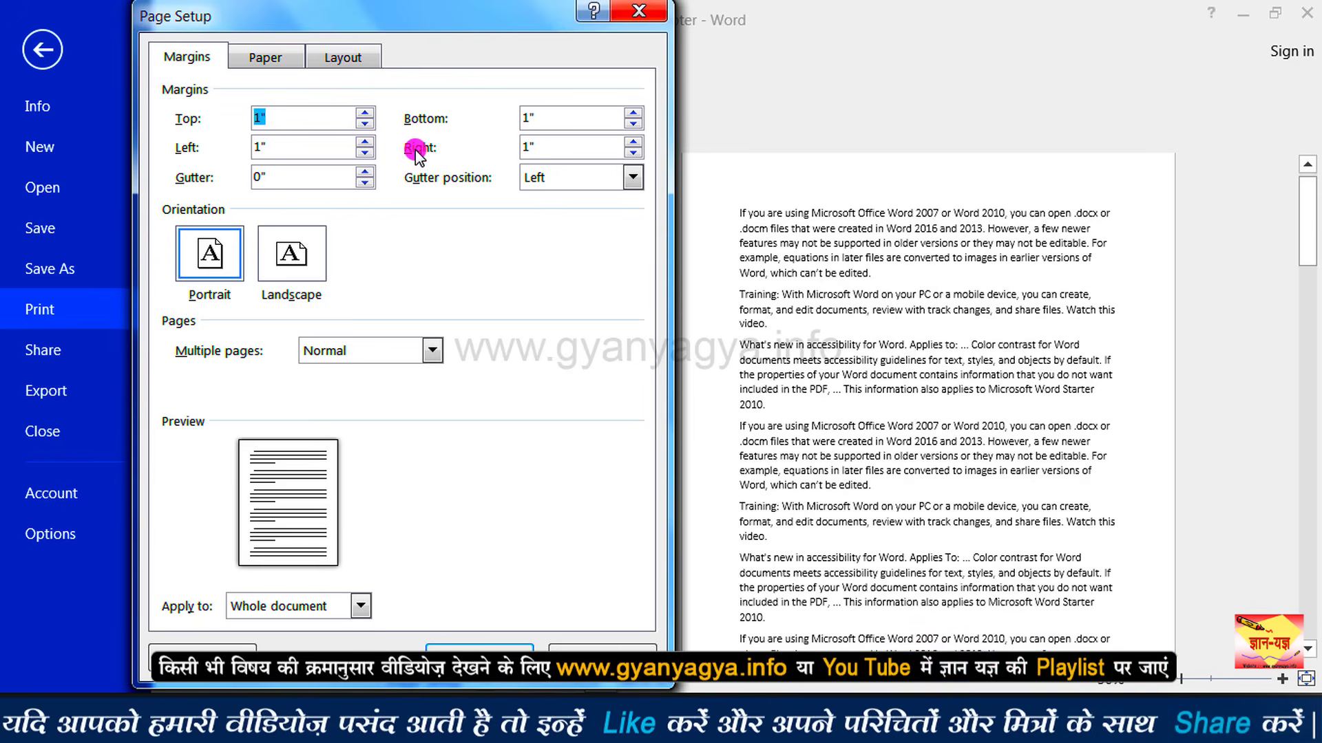
pyautogui.click(370, 114)
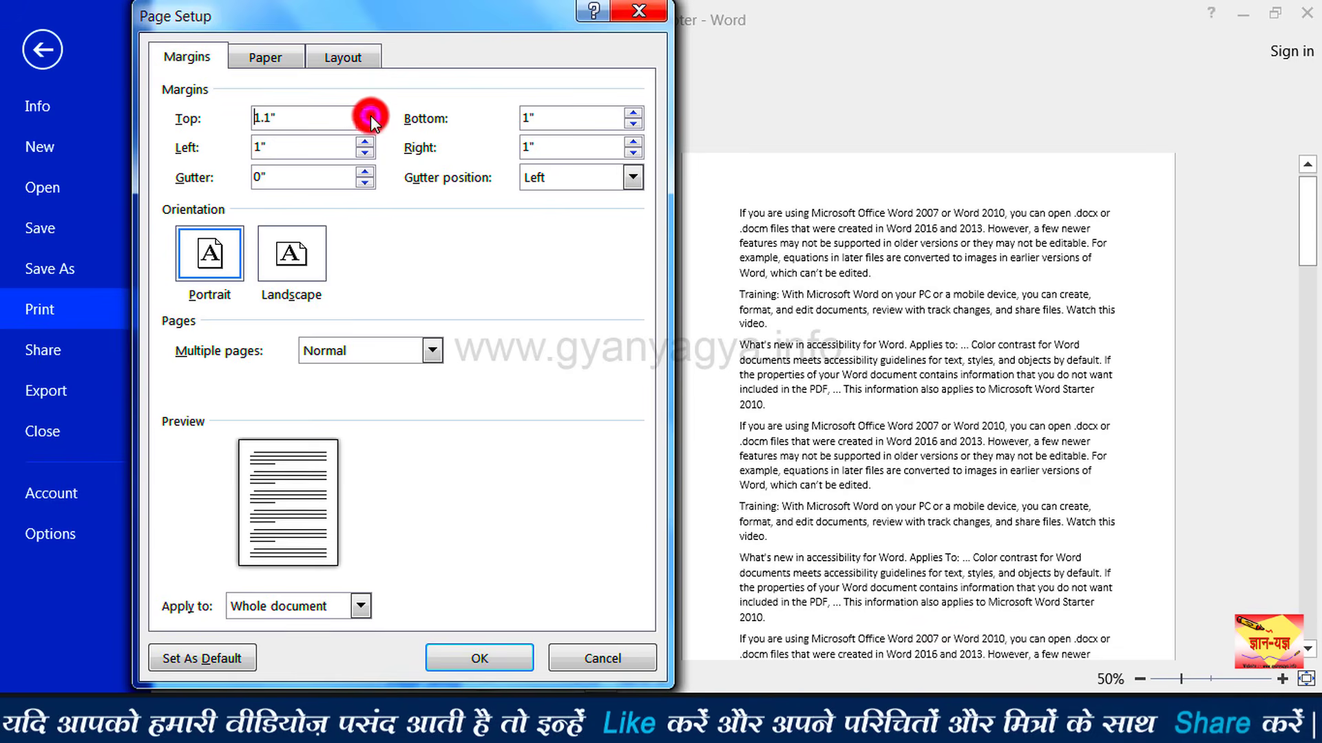
pyautogui.moveTo(371, 117); pyautogui.dragTo(370, 117)
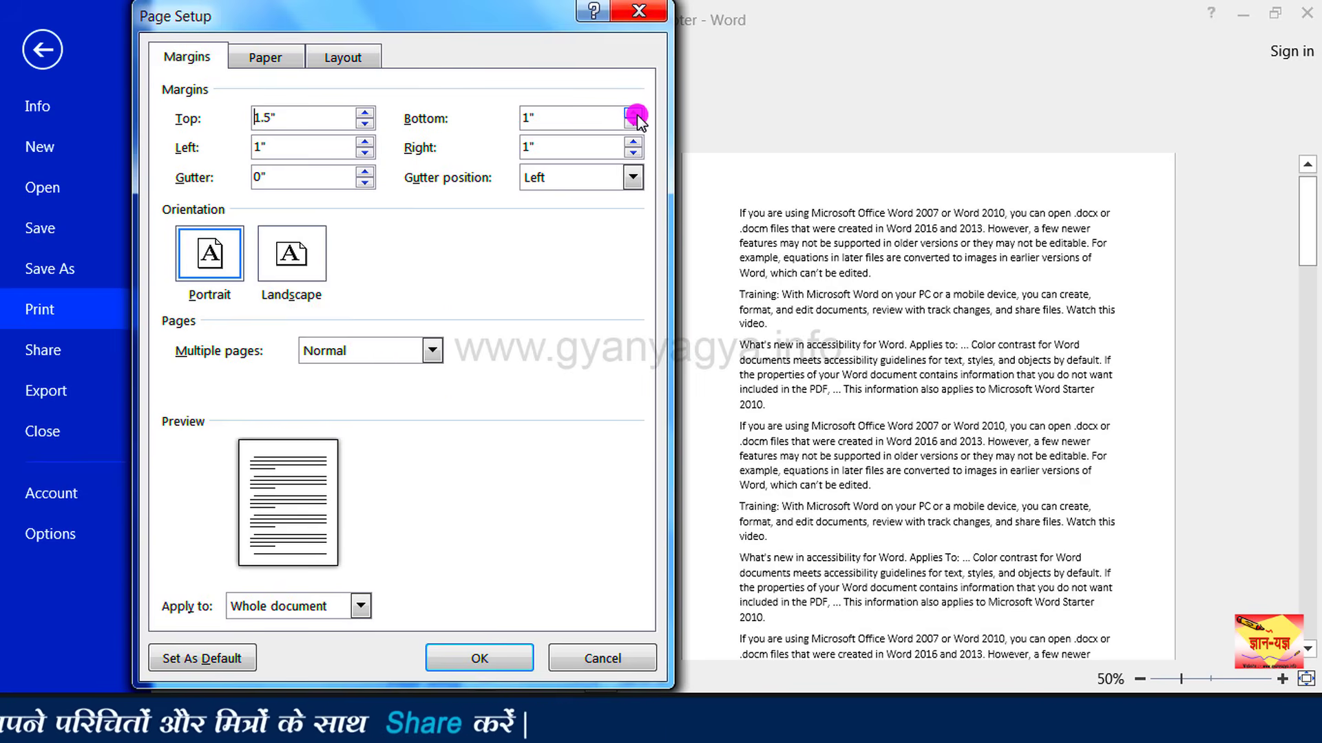
pyautogui.moveTo(633, 112); pyautogui.dragTo(632, 112)
pyautogui.moveTo(368, 152); pyautogui.dragTo(370, 150)
pyautogui.moveTo(632, 154); pyautogui.dragTo(632, 154)
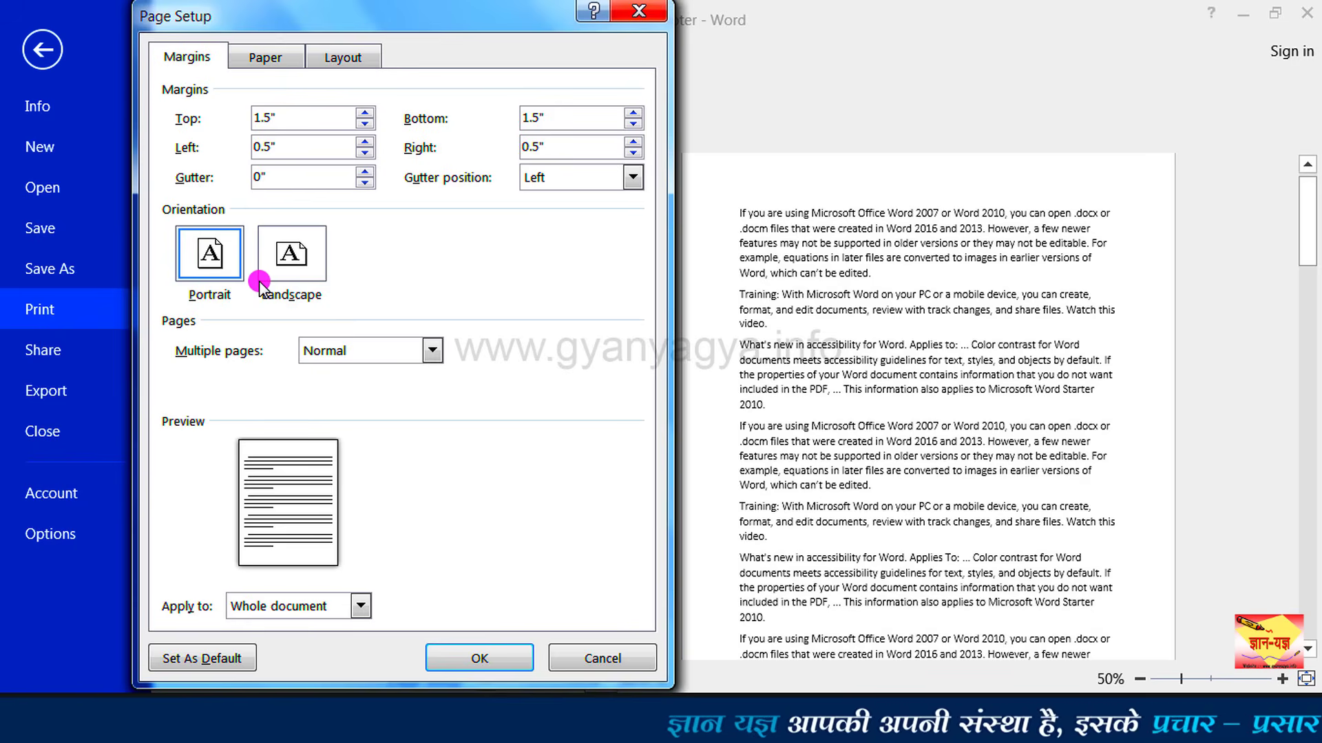
pyautogui.click(446, 658)
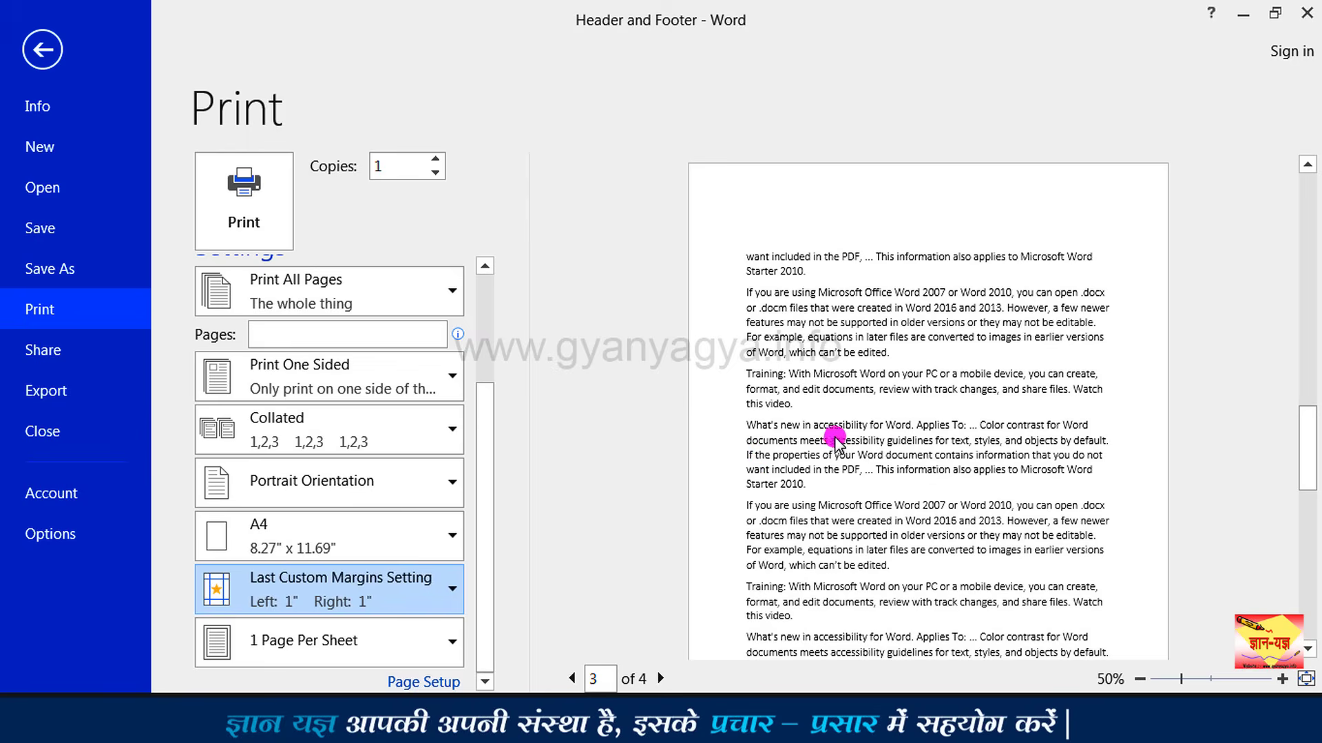